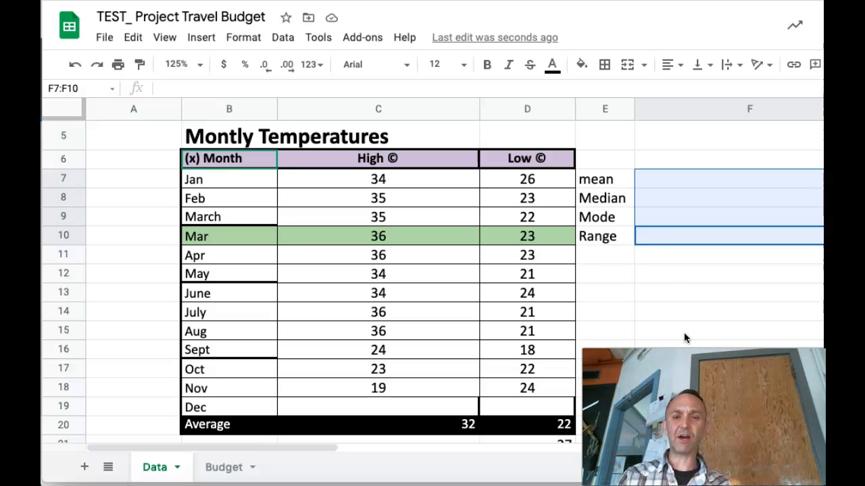
Select rows 8 and 9 and columns A through F one after another to examine how the sheet is laid out
click(678, 293)
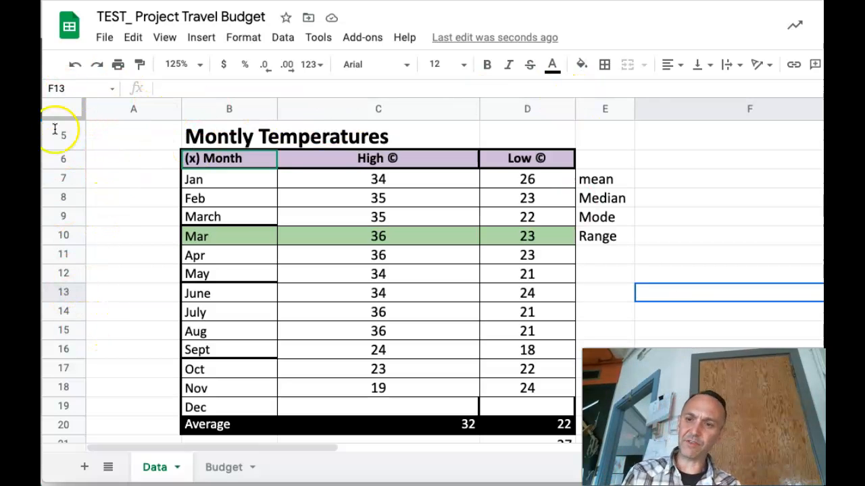
click(63, 197)
click(65, 218)
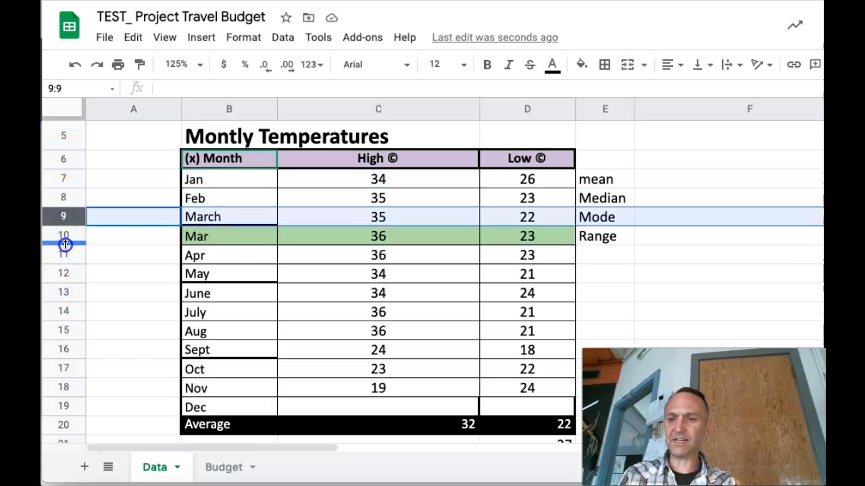
click(141, 109)
click(229, 109)
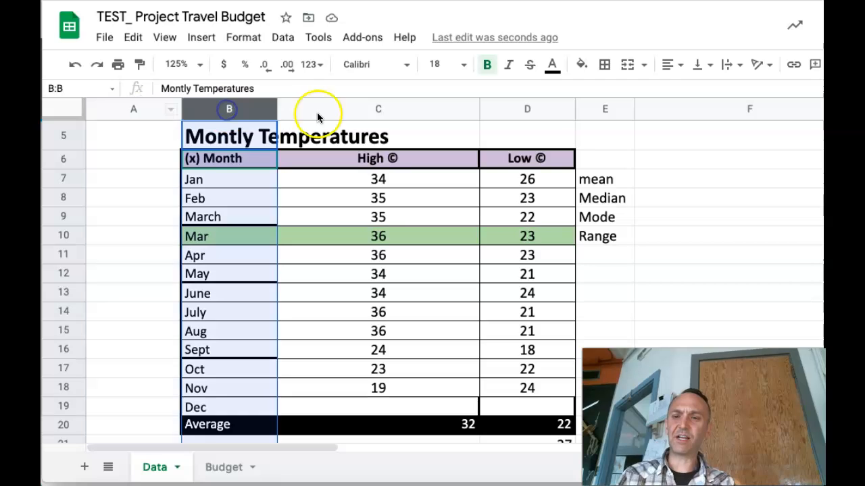
click(358, 111)
click(528, 111)
click(610, 106)
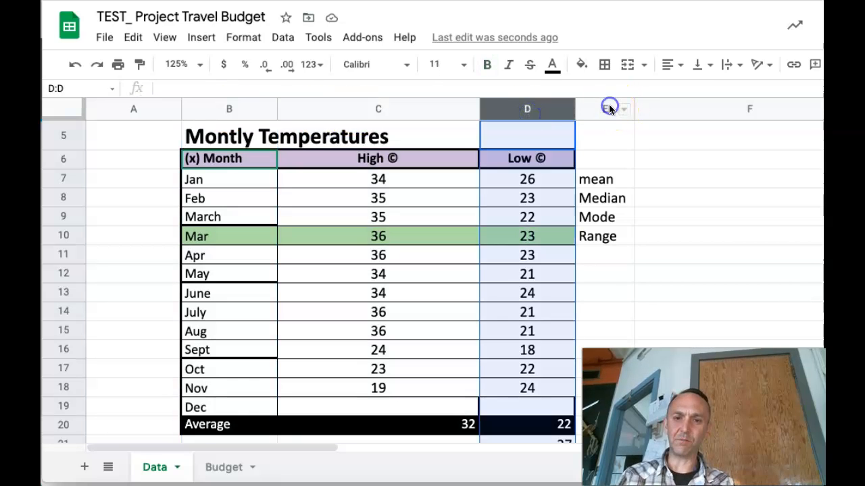
click(686, 105)
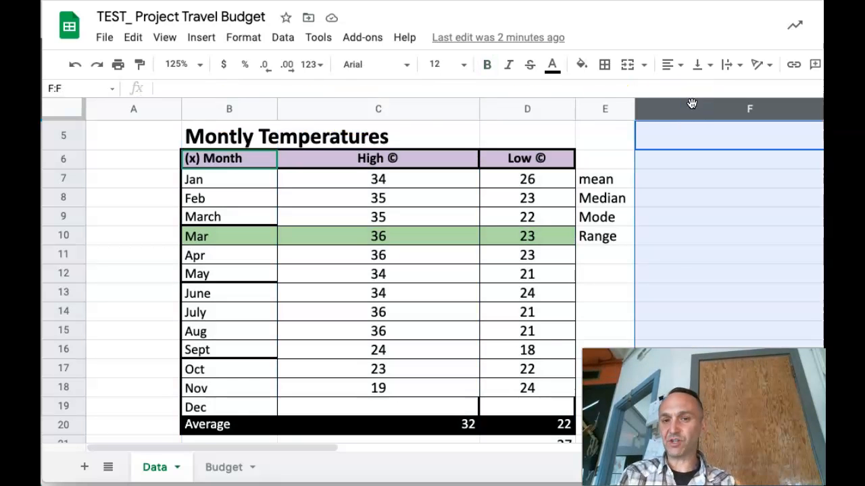
Select column C and review the full list of options available for it, closing the list without applying any
click(413, 108)
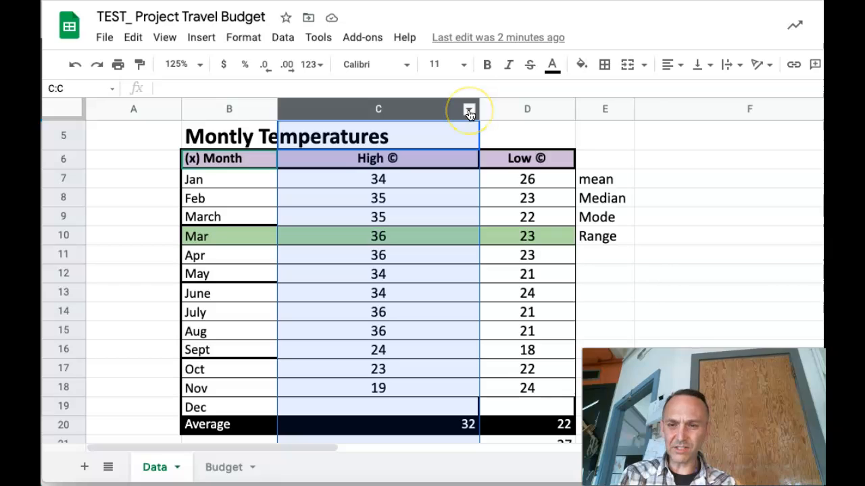
click(469, 111)
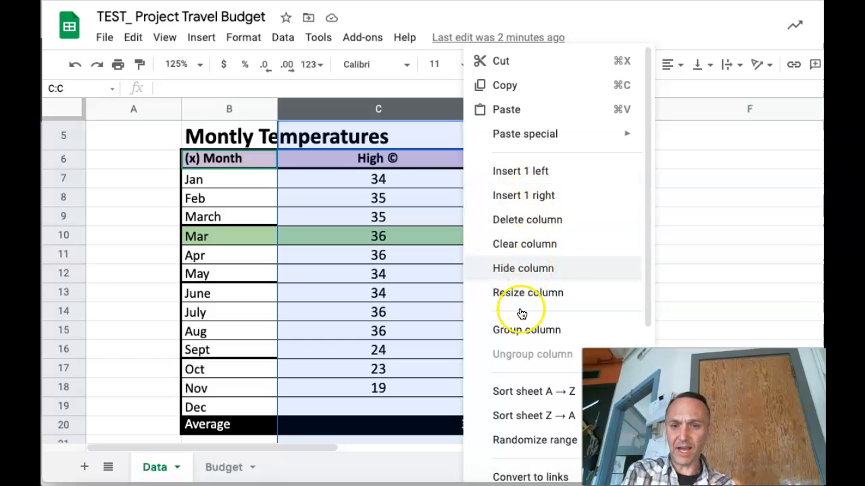
scroll(513, 419, down, 5)
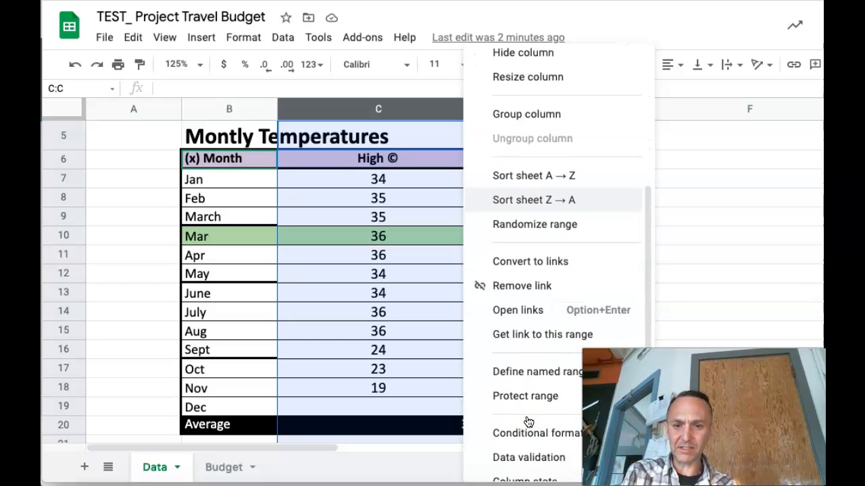
scroll(528, 422, down, 1)
scroll(528, 422, up, 2)
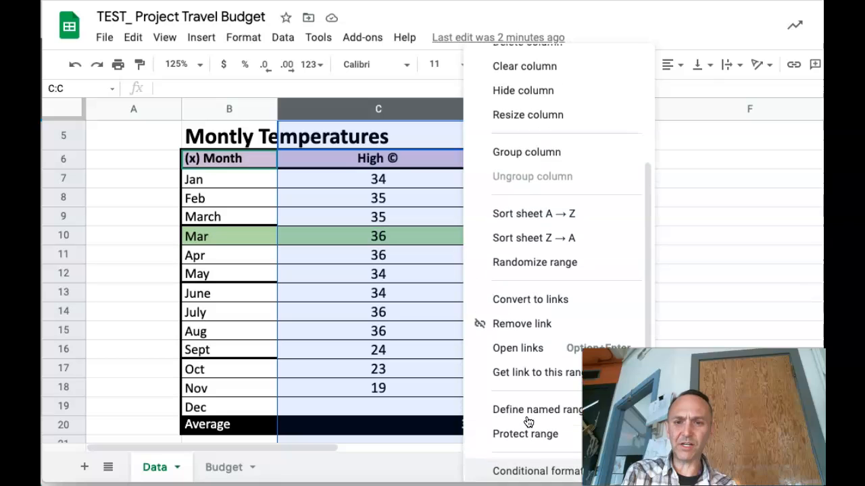
scroll(527, 421, up, 4)
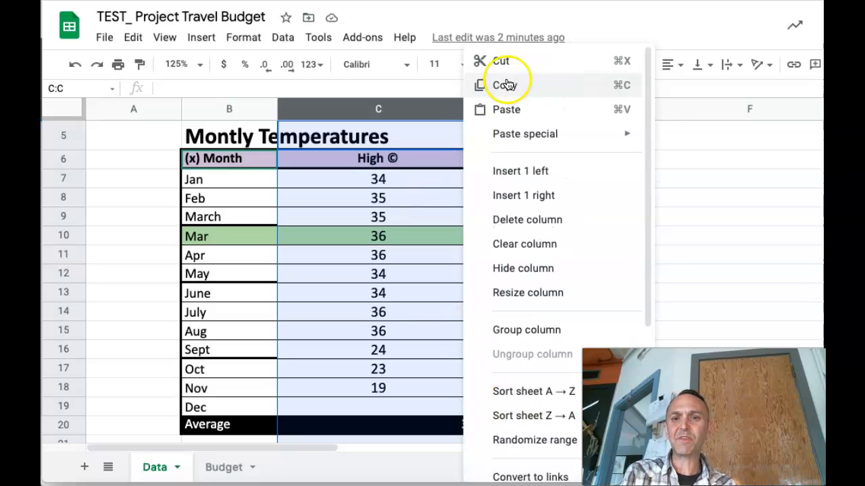
click(723, 199)
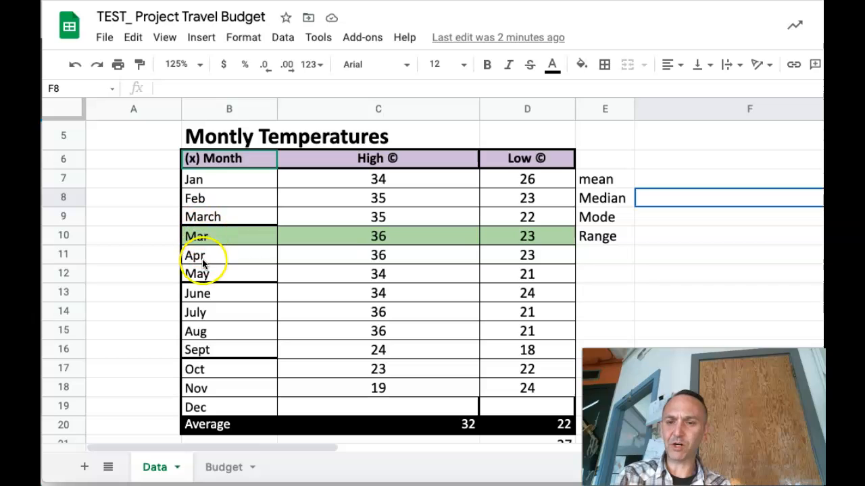
Delete row 9, the duplicate March row in the monthly temperatures table
click(65, 215)
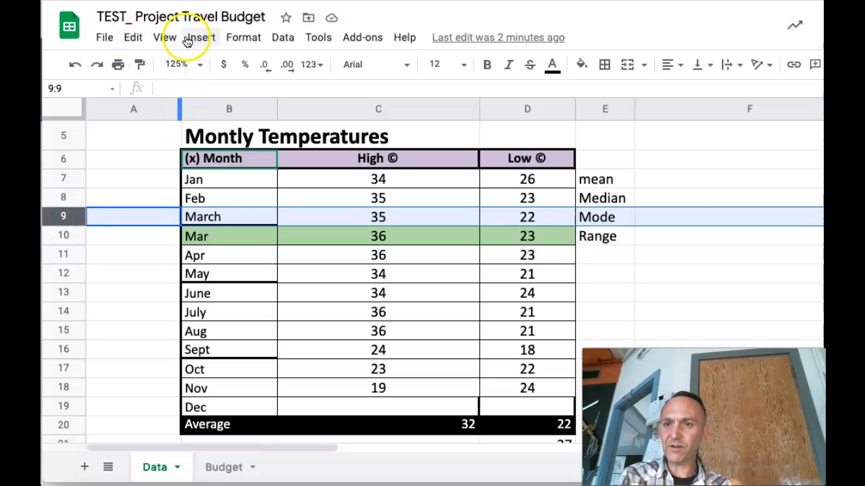
click(134, 39)
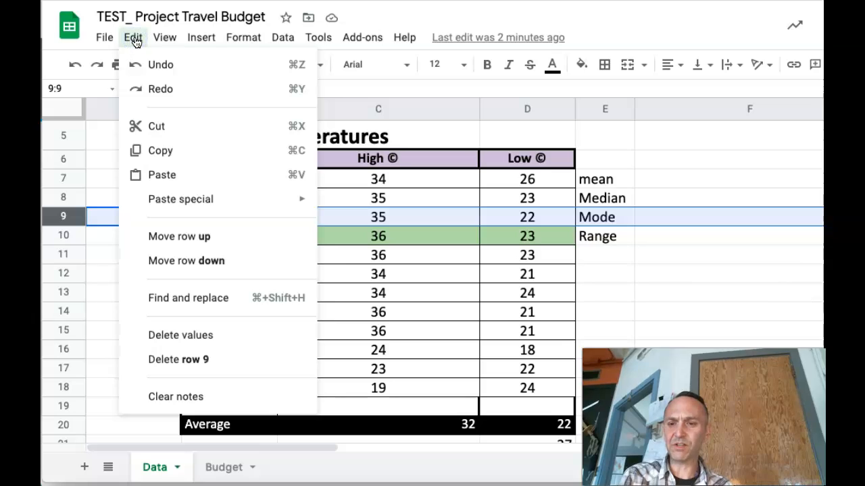
click(190, 366)
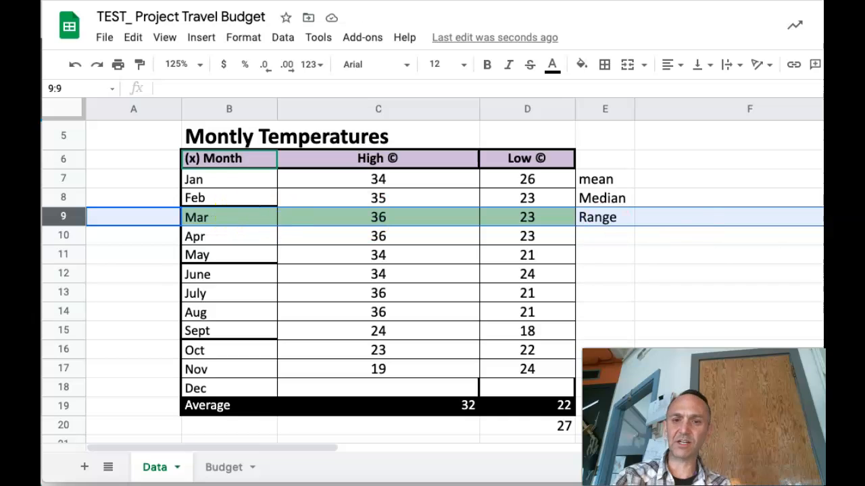
Select the Mar cells B9:D9 and review the delete options offered for that range, without applying any
click(227, 237)
drag(228, 217, 527, 220)
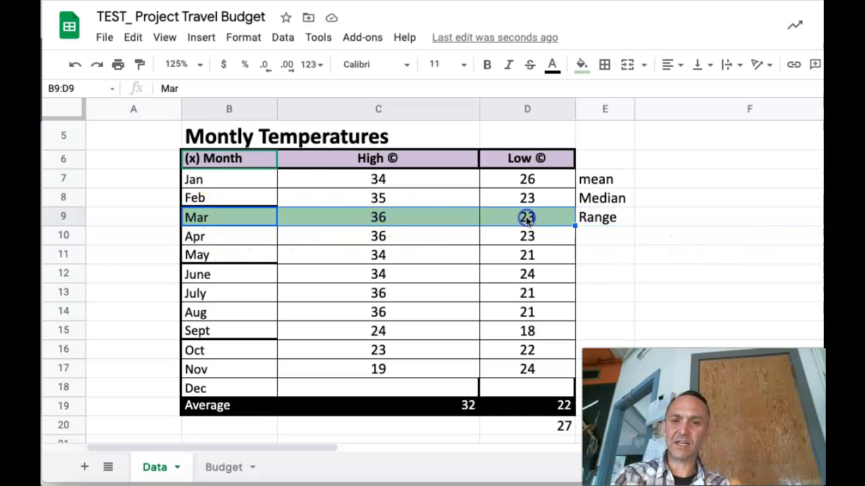
click(134, 37)
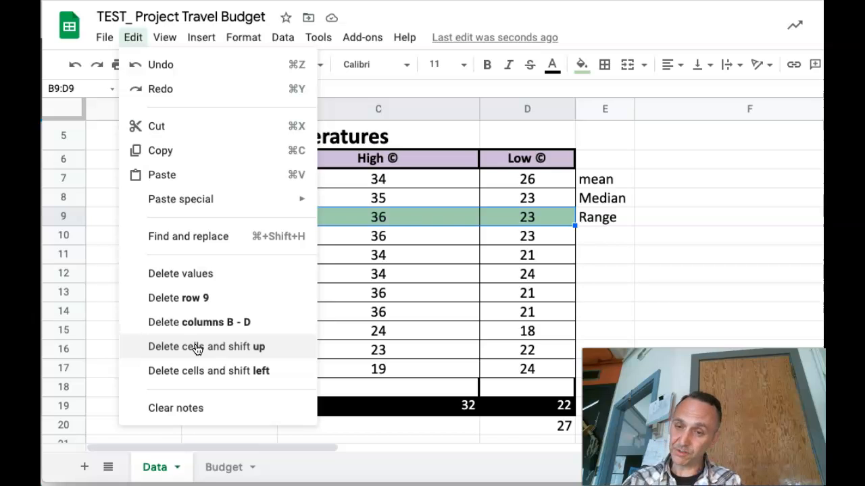
click(680, 222)
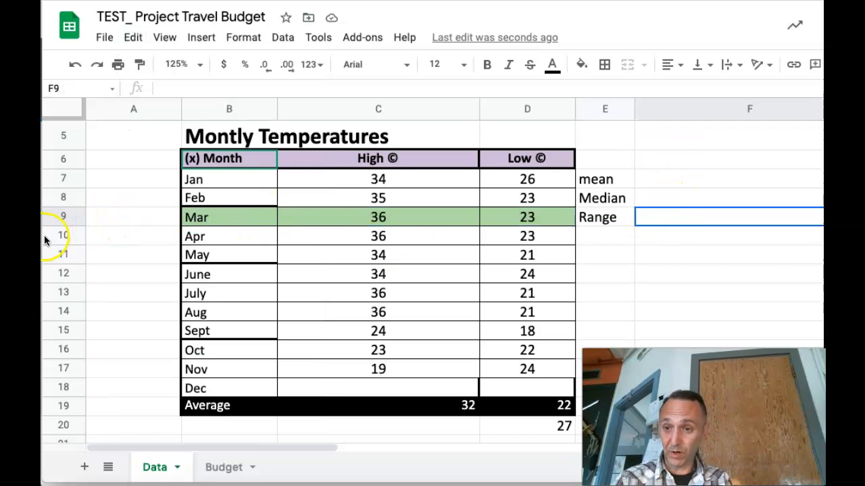
Insert an empty row above the Shark Tank entry in row 50 of the Cost of Activities table
click(71, 236)
scroll(68, 234, down, 3)
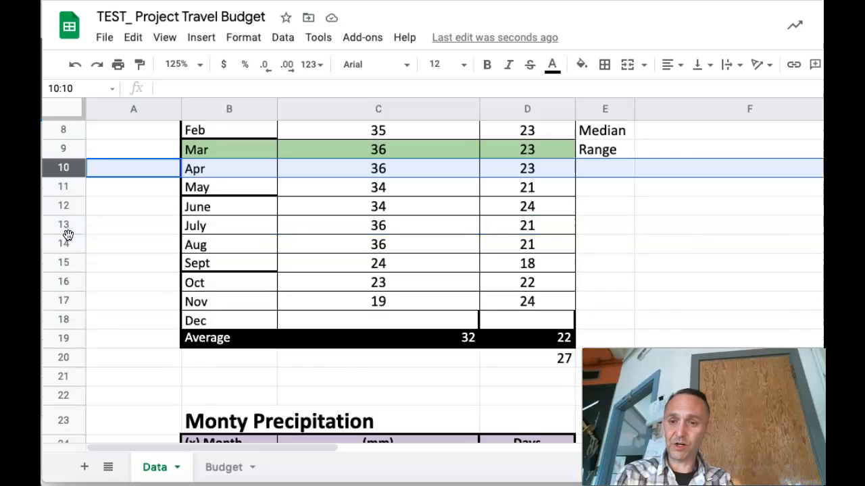
scroll(68, 234, down, 10)
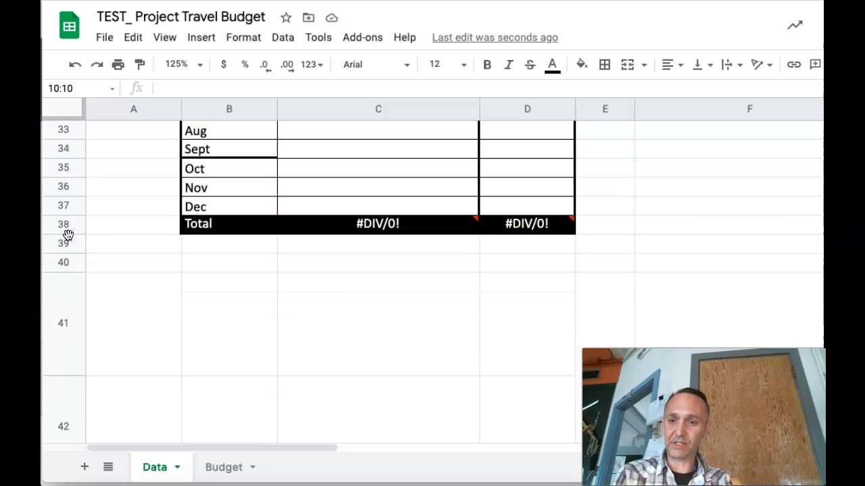
scroll(67, 234, down, 6)
scroll(67, 234, up, 3)
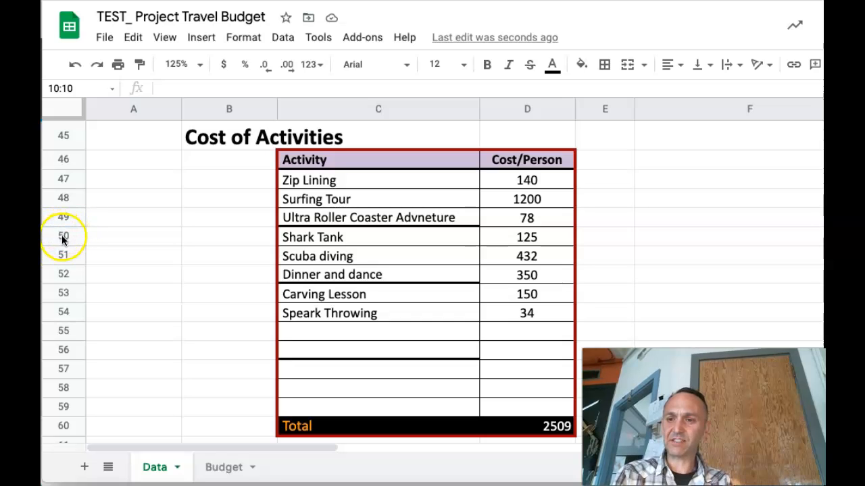
click(63, 238)
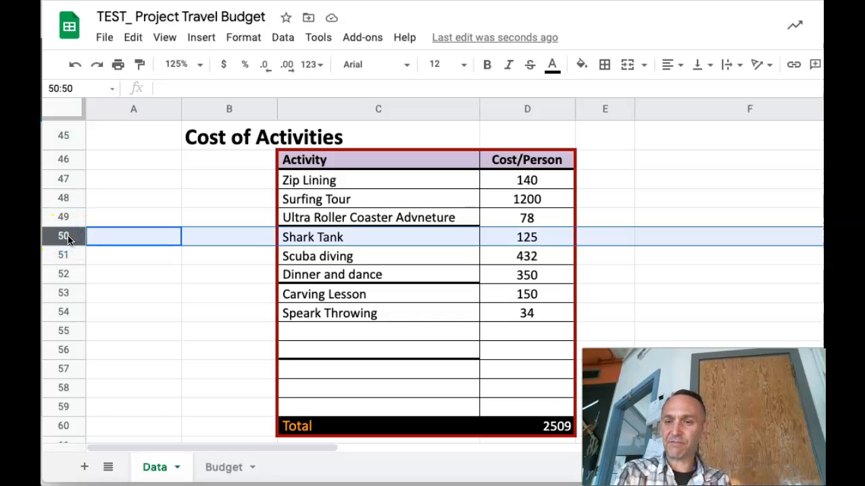
click(201, 38)
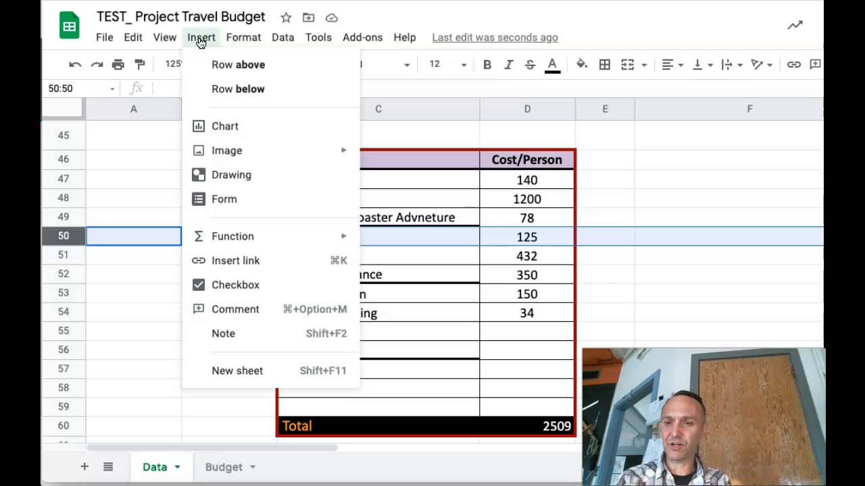
click(247, 69)
click(594, 251)
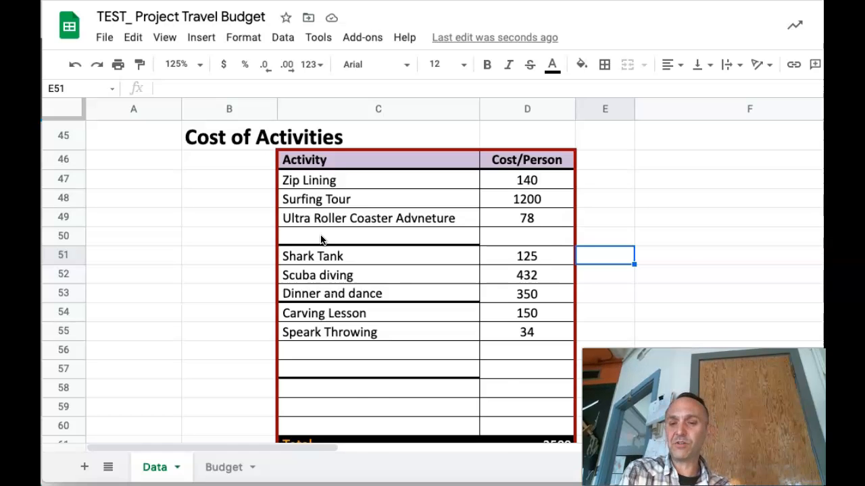
Review the insert and delete options offered for cell C50 and for the whole of row 50, without applying any
right_click(321, 238)
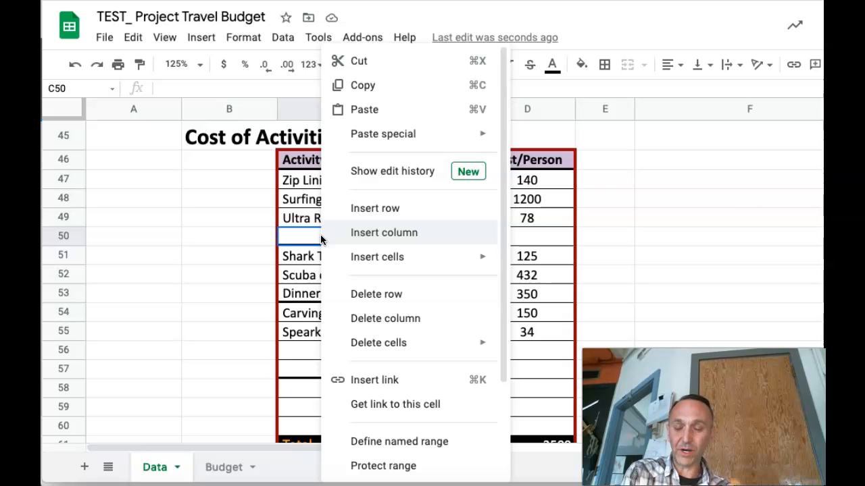
click(177, 251)
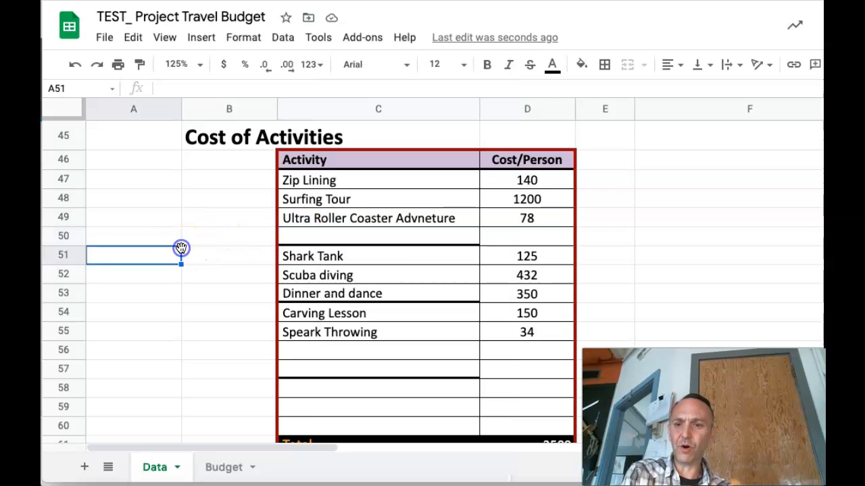
click(54, 234)
right_click(54, 233)
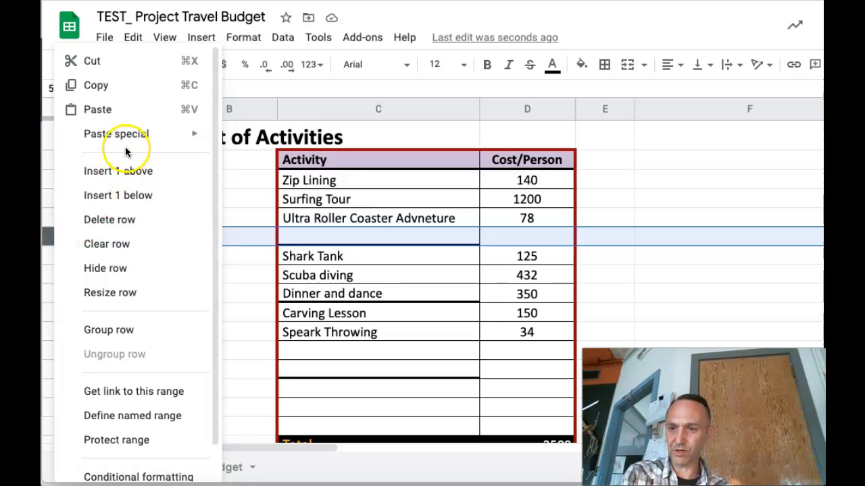
click(240, 262)
click(74, 234)
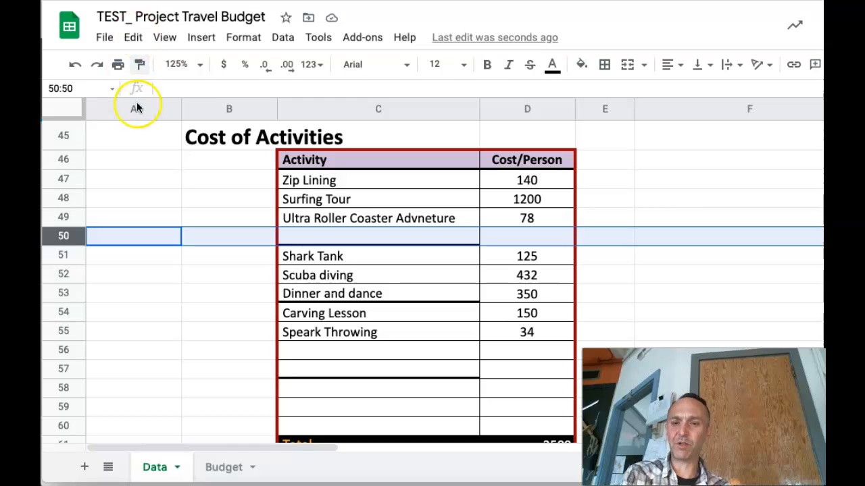
click(670, 202)
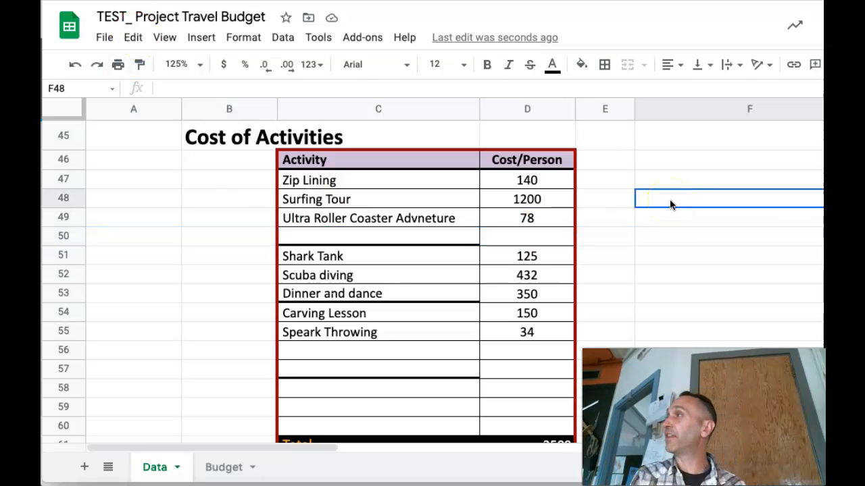
Examine the formula for the High temperature average in C19 and check the first and last cells of its range
scroll(670, 204, up, 8)
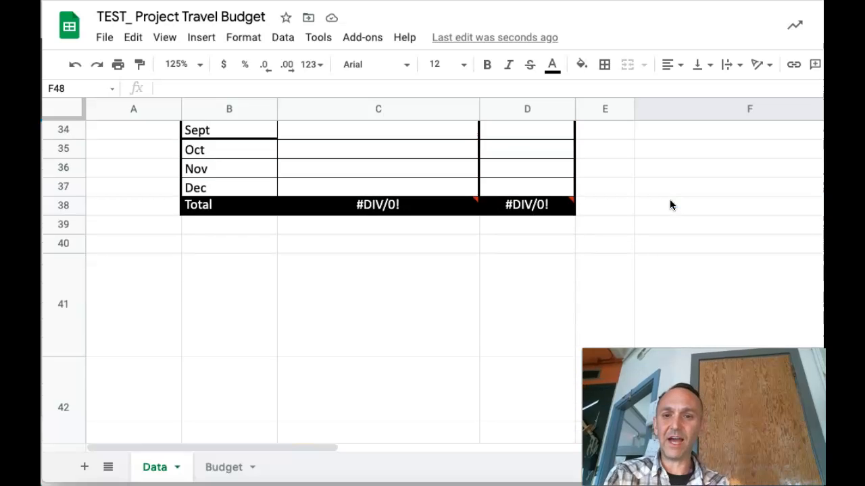
scroll(670, 205, up, 3)
scroll(670, 204, up, 6)
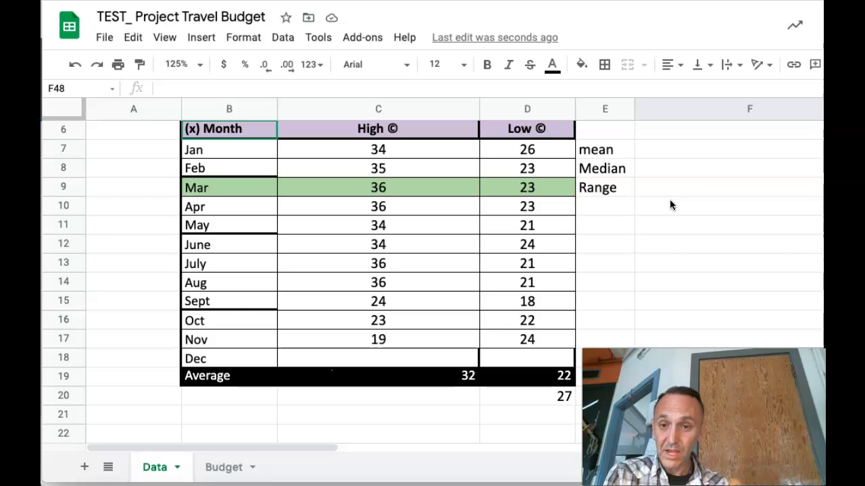
click(468, 375)
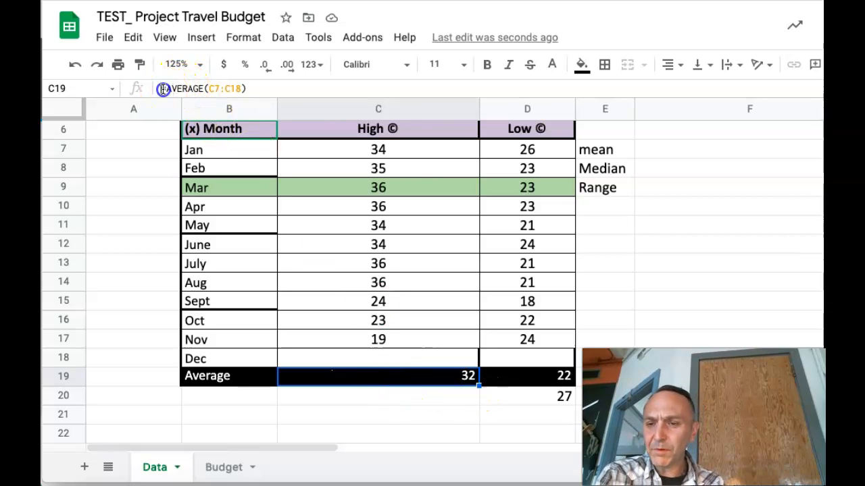
click(237, 88)
drag(236, 88, 255, 91)
click(255, 91)
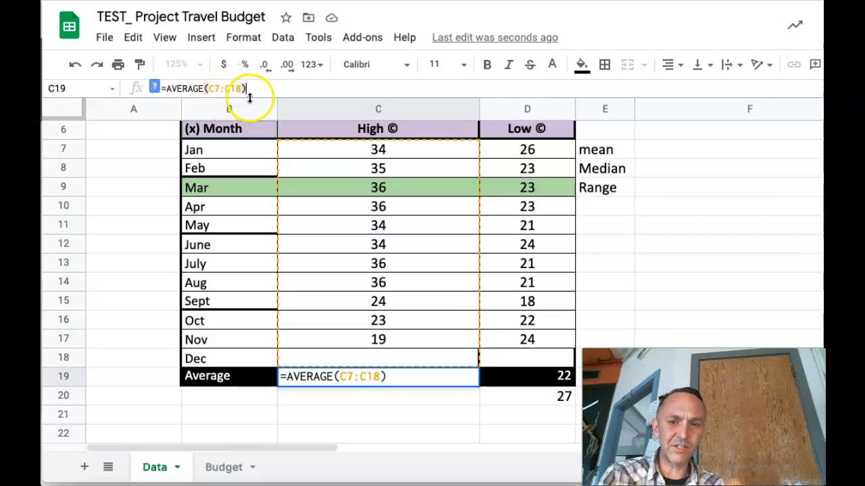
click(385, 151)
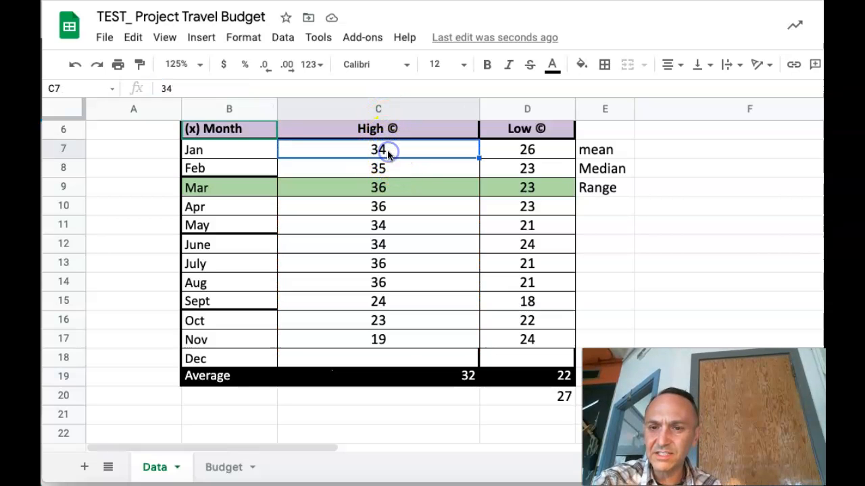
click(376, 354)
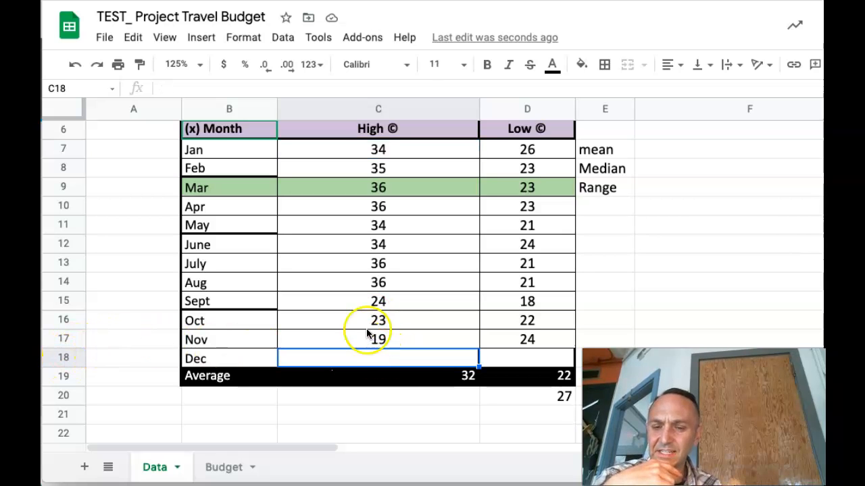
click(406, 379)
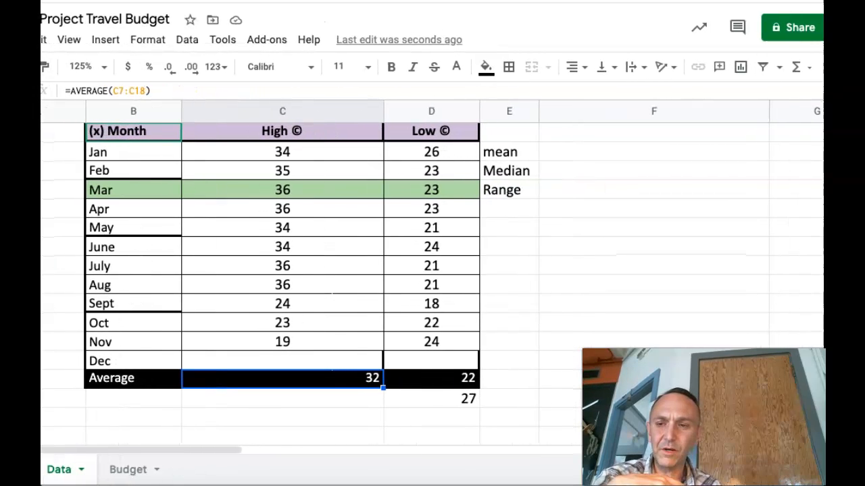
Review the functions offered for C19, including SUM, AVERAGE, COUNT, MAX and MIN, without applying any
click(799, 70)
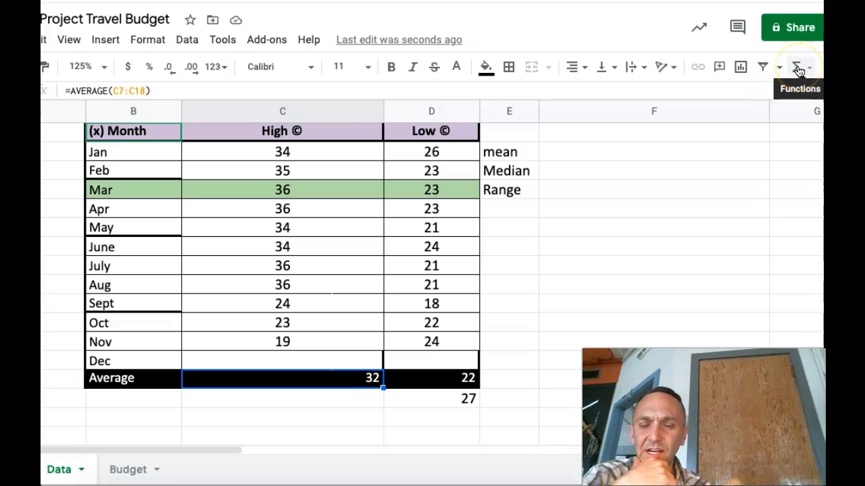
click(809, 75)
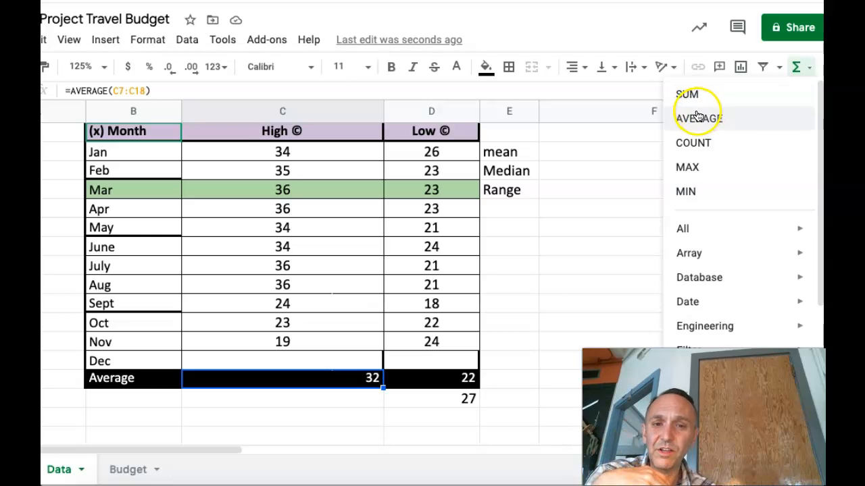
click(587, 154)
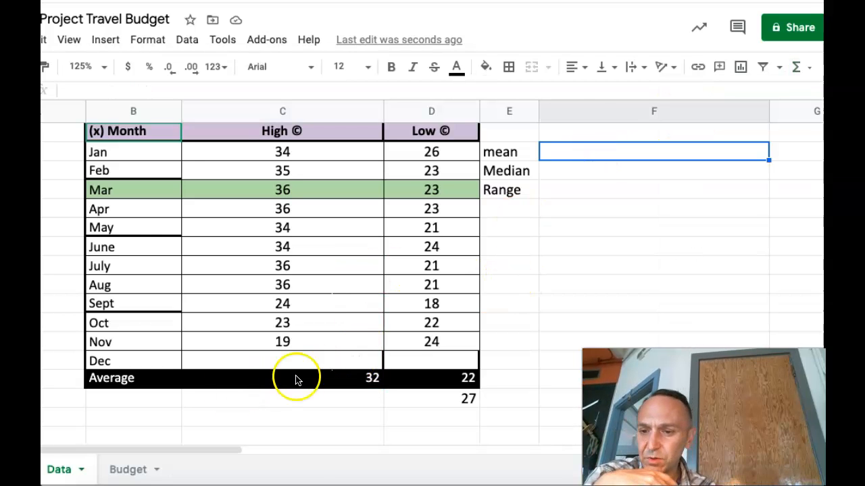
Re-enter the Bali average in I19 of the Monthly AirPlane Costs table with the AVERAGE function over I7:I18
scroll(355, 359, right, 2)
scroll(356, 358, right, 3)
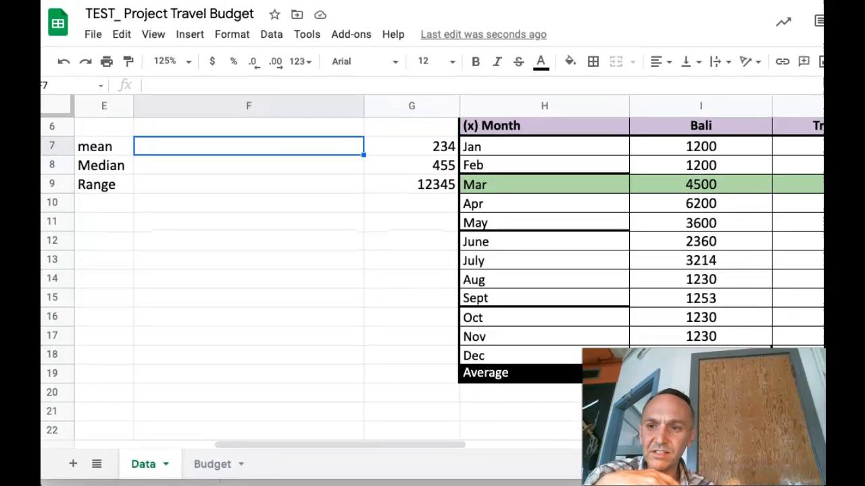
scroll(444, 192, right, 5)
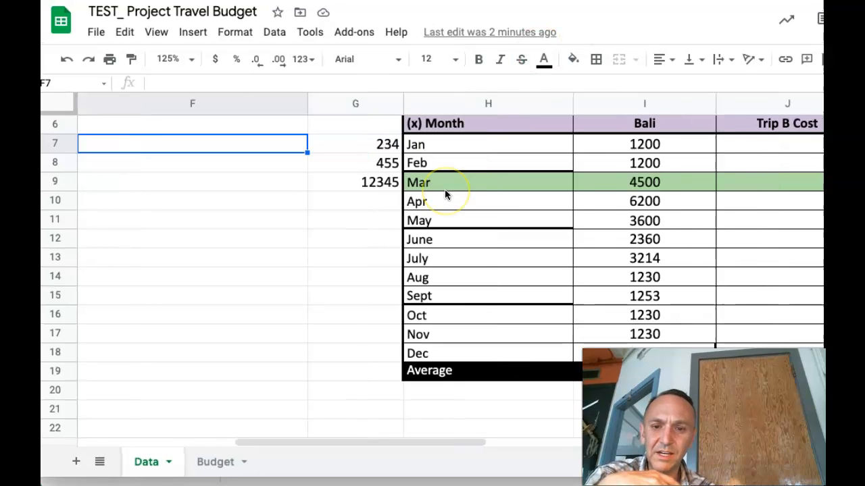
scroll(444, 192, left, 2)
scroll(444, 192, up, 3)
scroll(445, 195, down, 3)
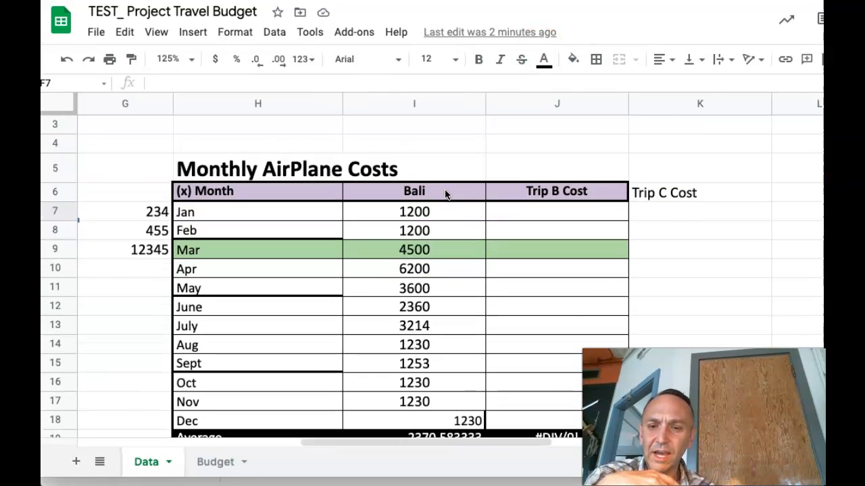
click(212, 350)
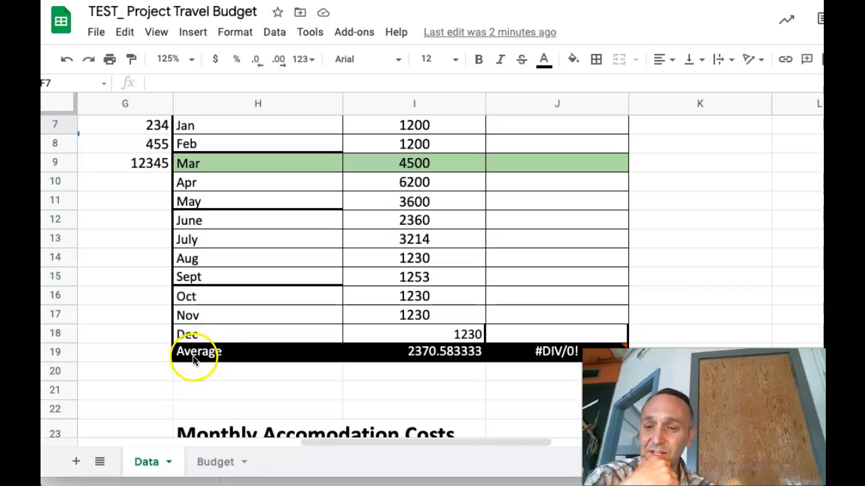
click(443, 352)
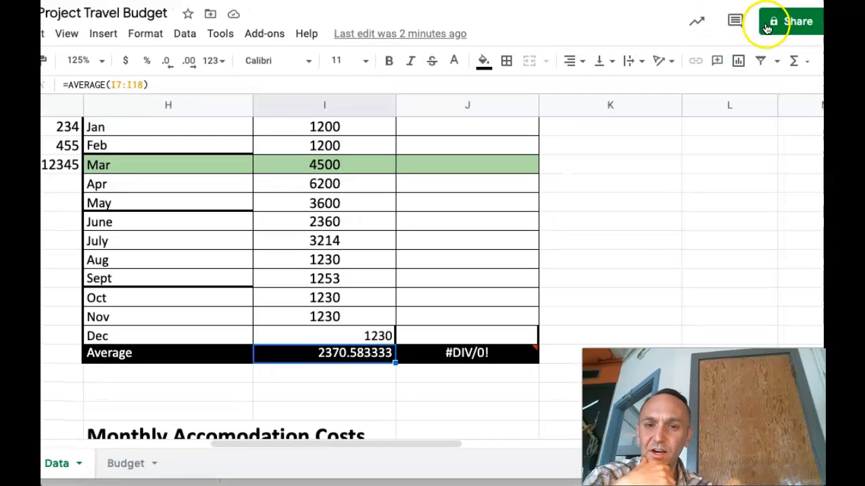
click(796, 61)
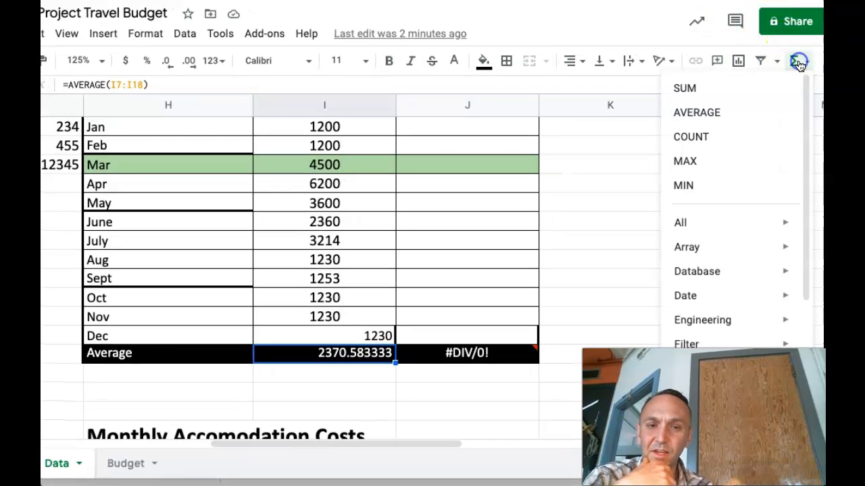
click(703, 112)
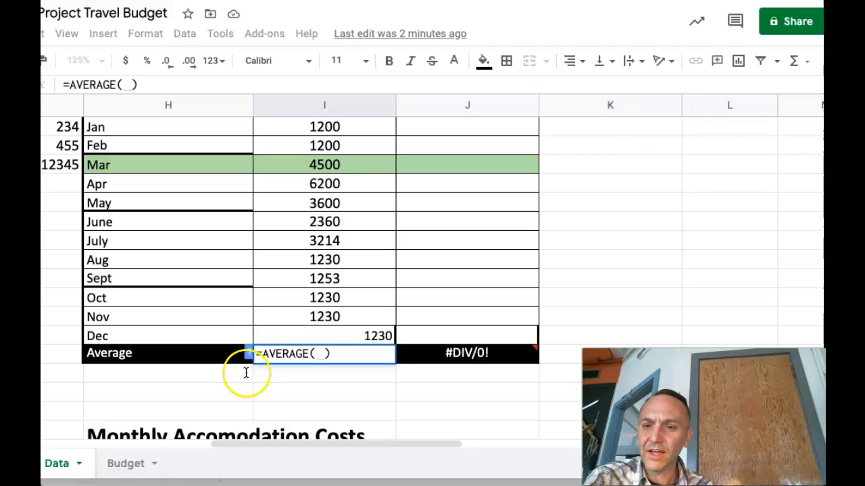
click(332, 331)
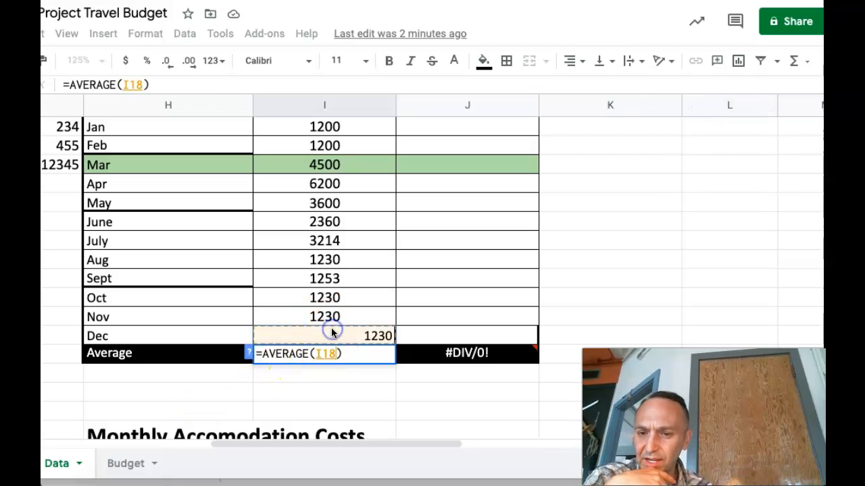
scroll(332, 332, up, 2)
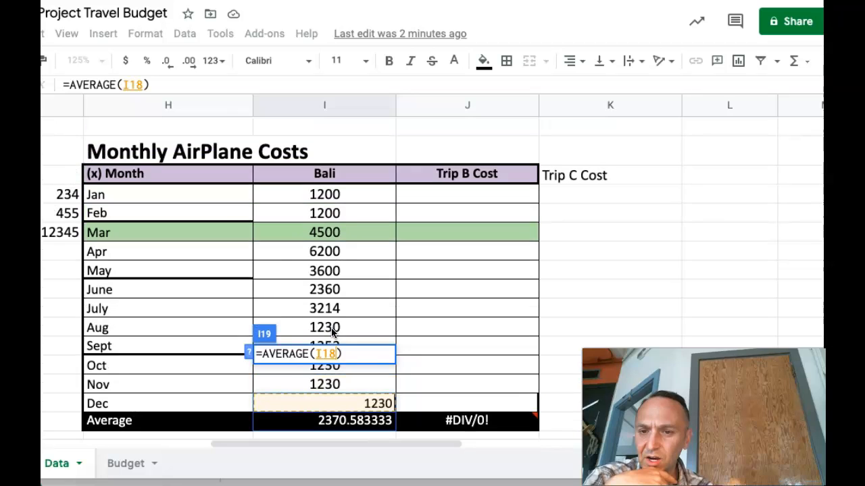
click(328, 195)
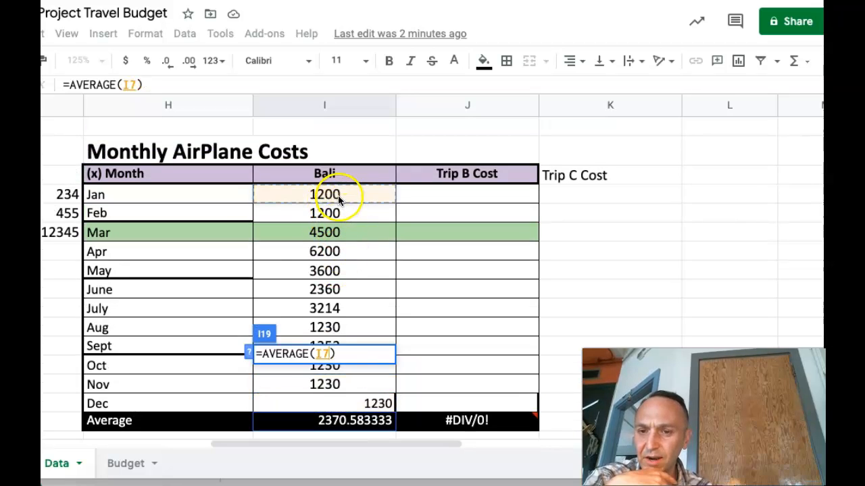
drag(338, 196, 339, 401)
key(Return)
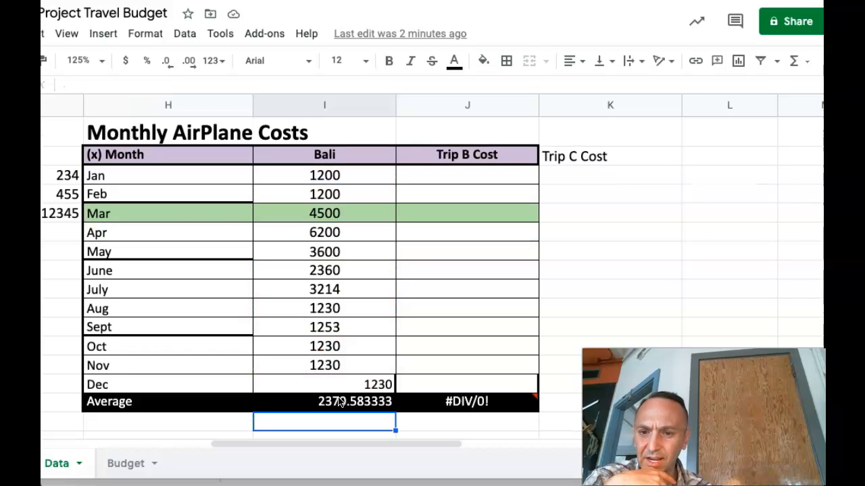
Format the Bali average in I19 as Currency (rounded) and review the other number formats
click(333, 383)
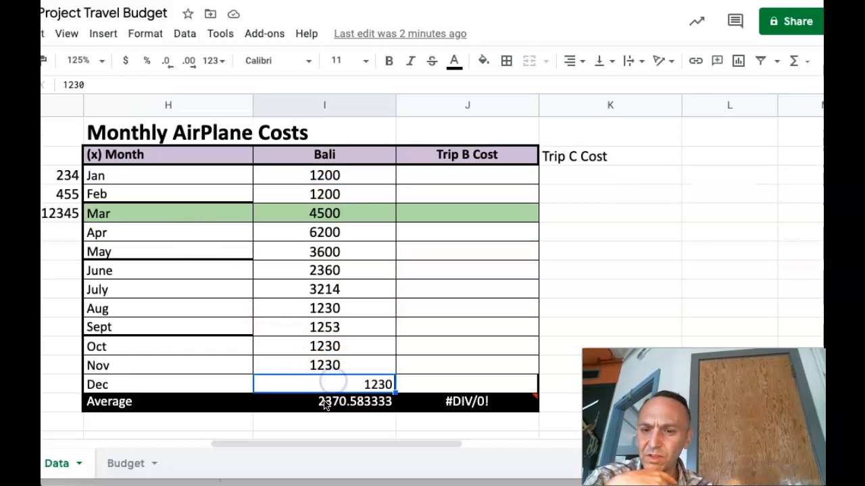
click(325, 400)
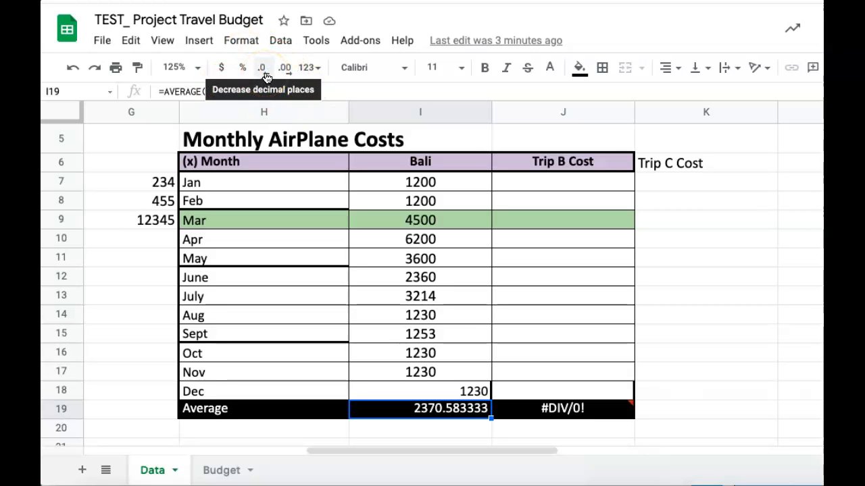
click(318, 68)
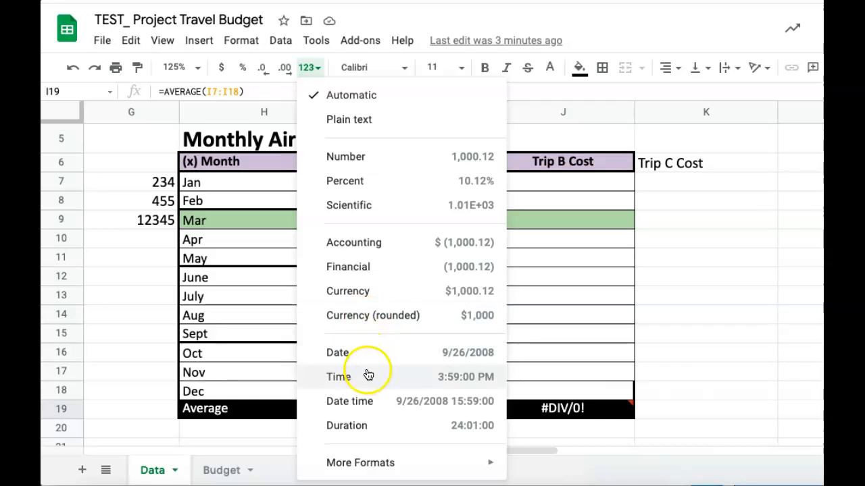
click(373, 317)
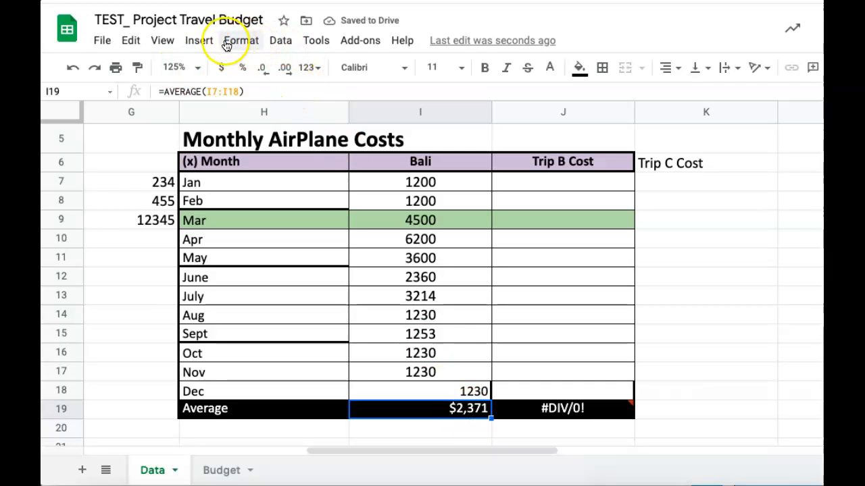
click(317, 69)
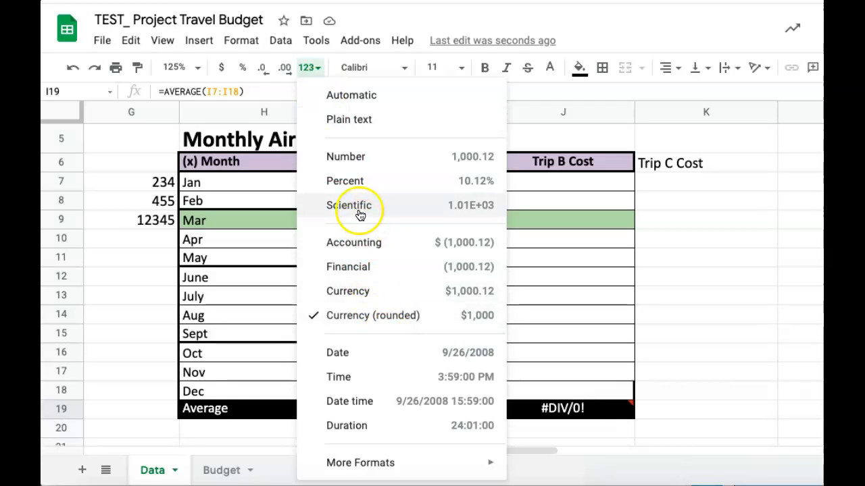
click(689, 242)
Undo the Currency (rounded) format on the Bali average in I19
scroll(339, 373, left, 10)
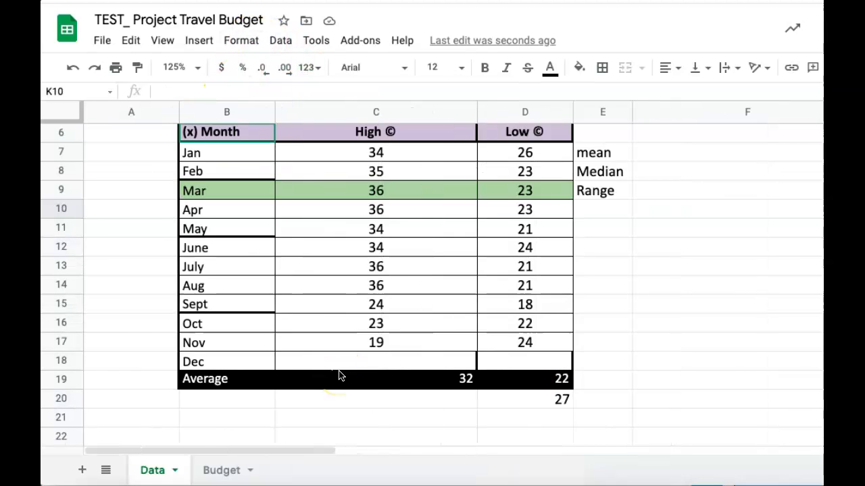
scroll(339, 375, down, 1)
scroll(339, 375, right, 10)
scroll(339, 376, down, 3)
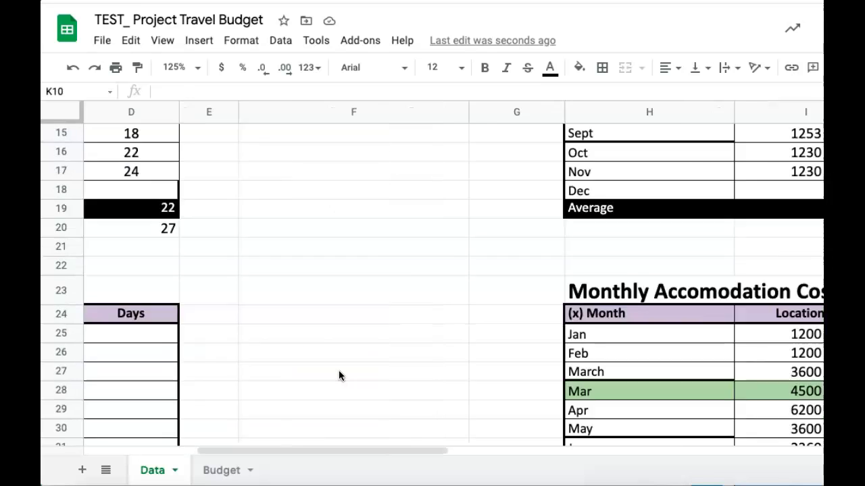
scroll(339, 376, up, 2)
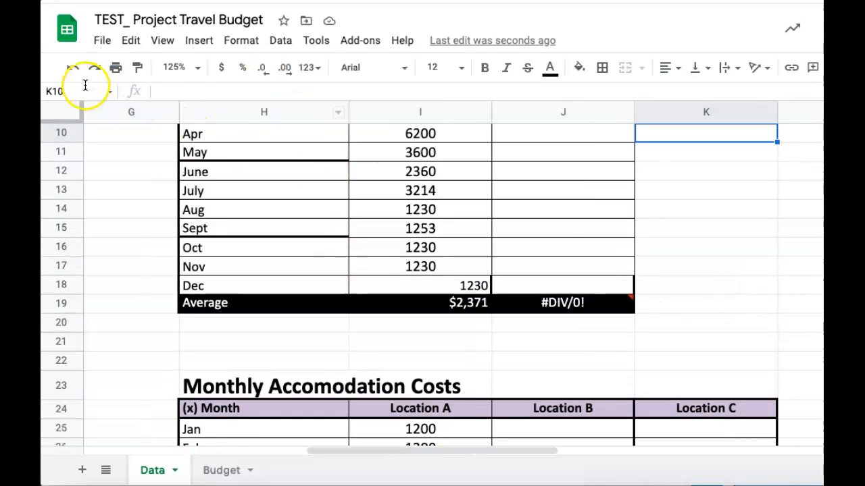
click(73, 68)
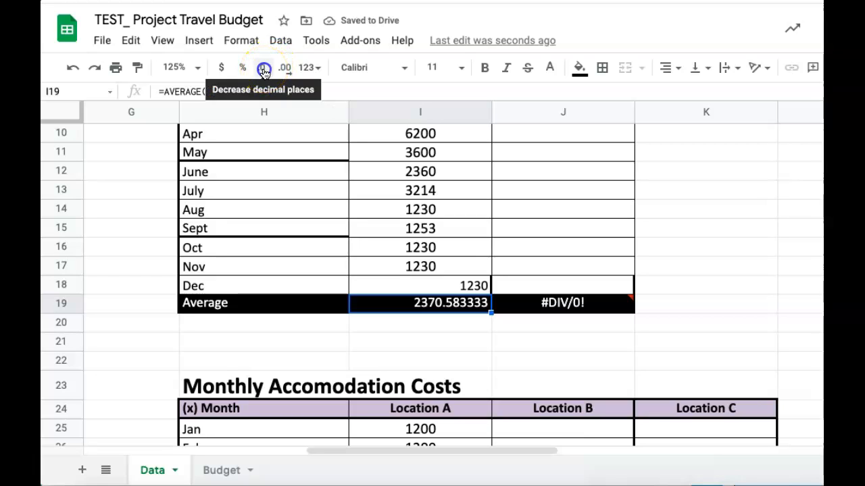
Decrease the decimal places of the Bali average in I19 until it displays as a whole number
click(263, 70)
click(263, 70)
click(264, 70)
click(263, 70)
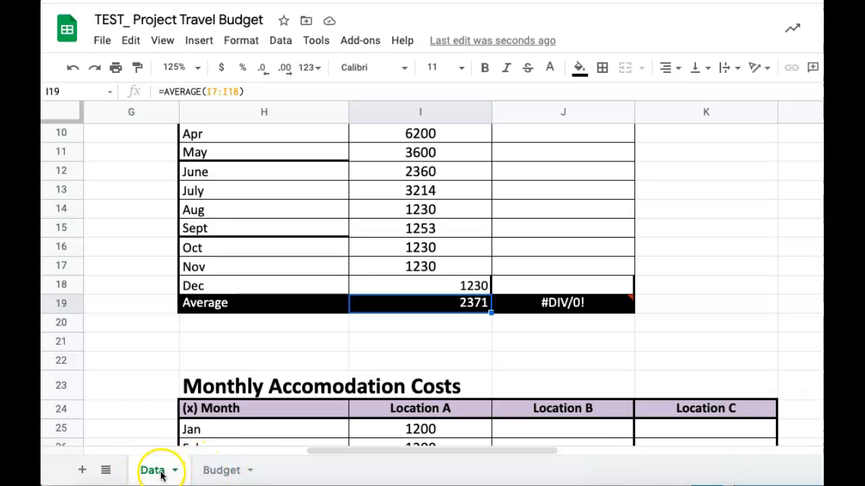
View the Budget sheet's questions and return to the Montly Temperatures table on the Data sheet
click(218, 471)
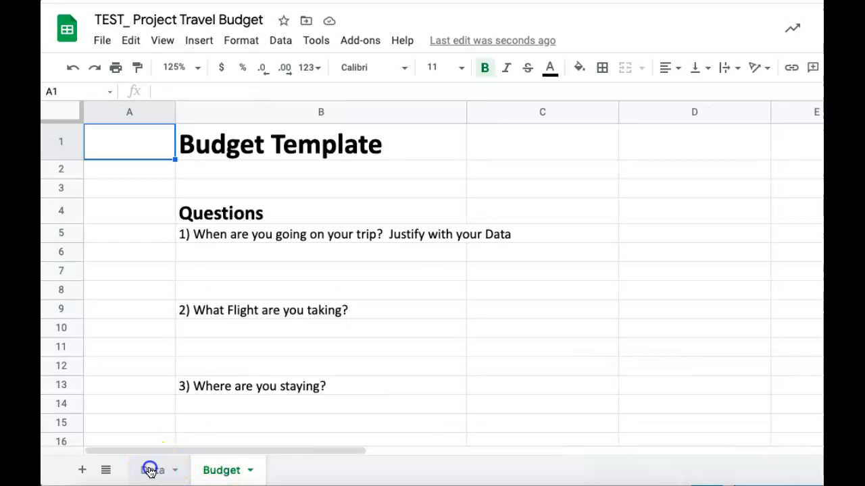
click(151, 470)
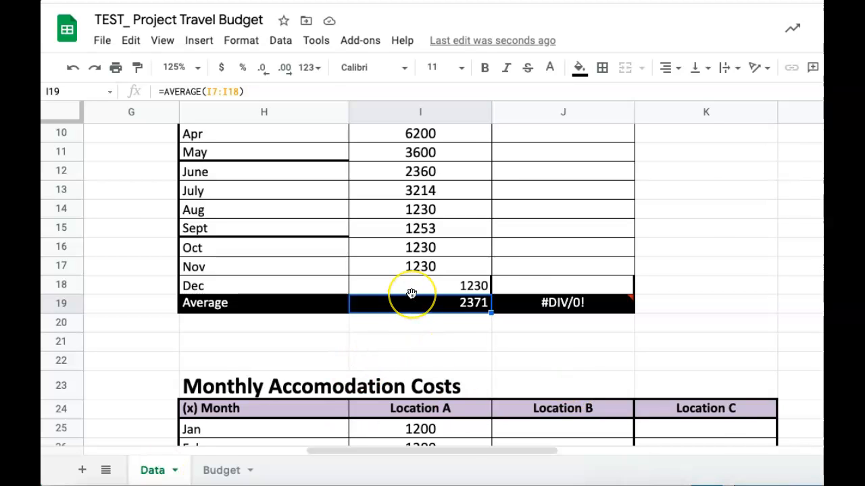
scroll(411, 293, left, 5)
scroll(411, 293, up, 3)
scroll(411, 293, down, 1)
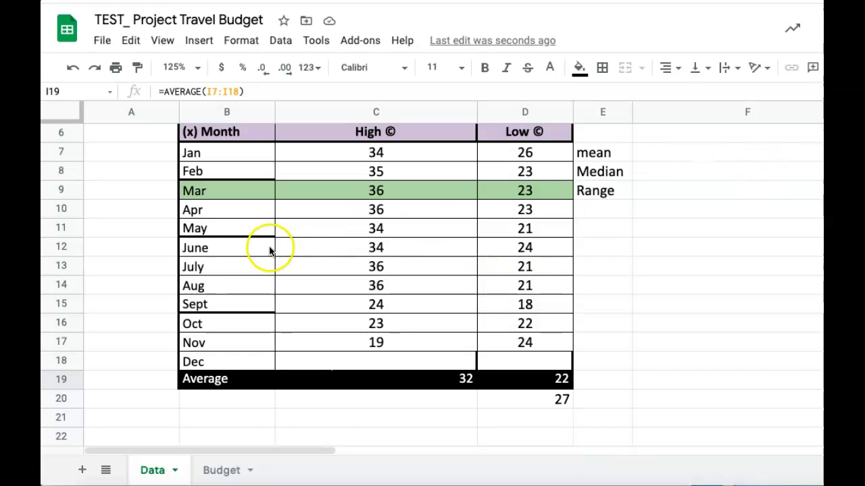
scroll(373, 277, up, 1)
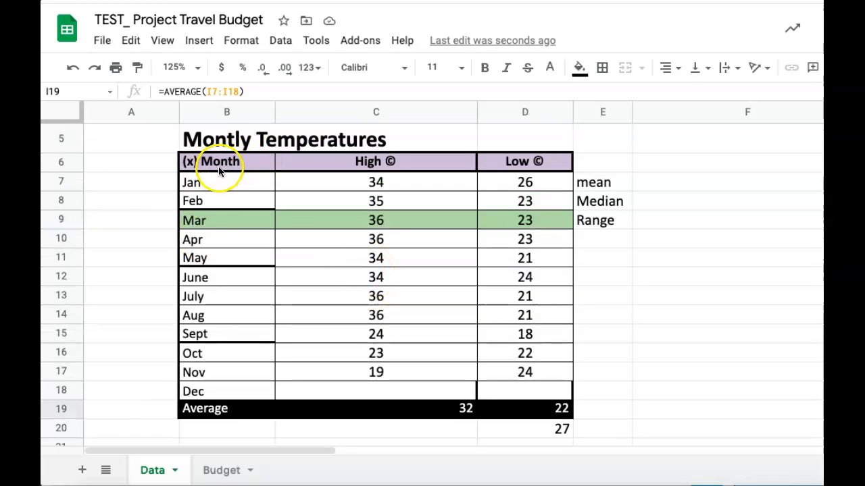
Reset the fill color of the Mar cells B9:D9 in the Montly Temperatures table
drag(203, 218, 531, 220)
click(579, 67)
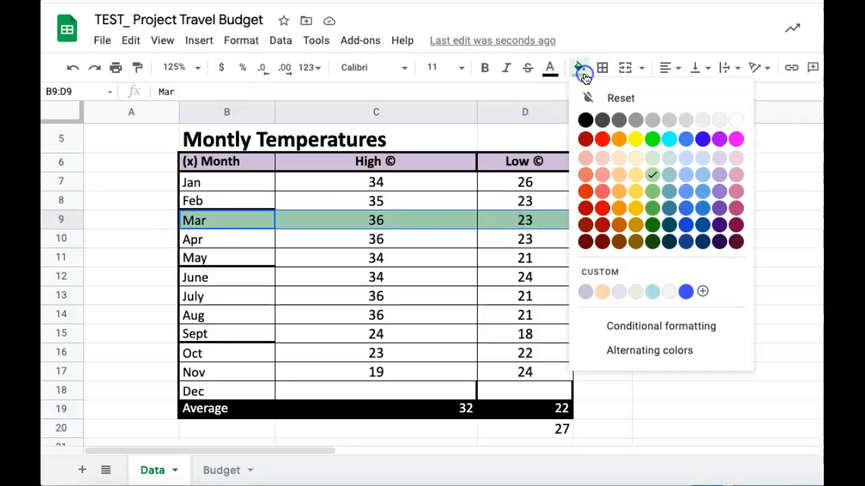
click(625, 108)
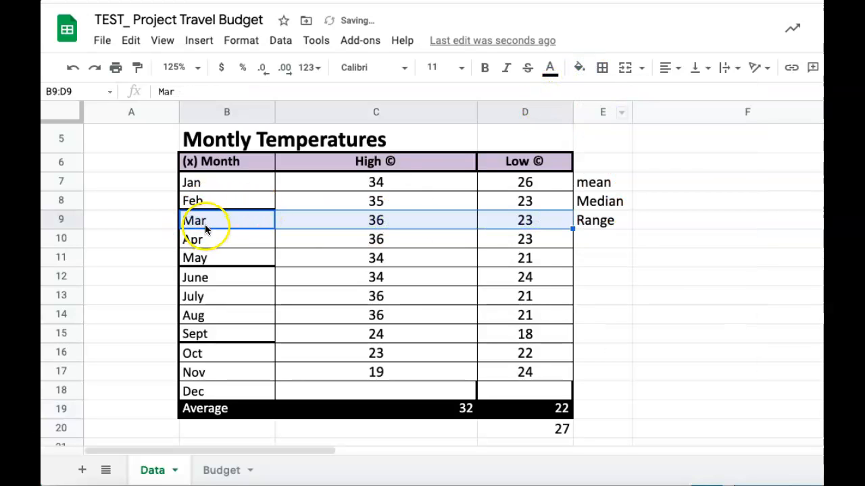
Fill the Mar cells B9:D9 of the Montly Temperatures table with light green and deselect them
drag(206, 225, 536, 227)
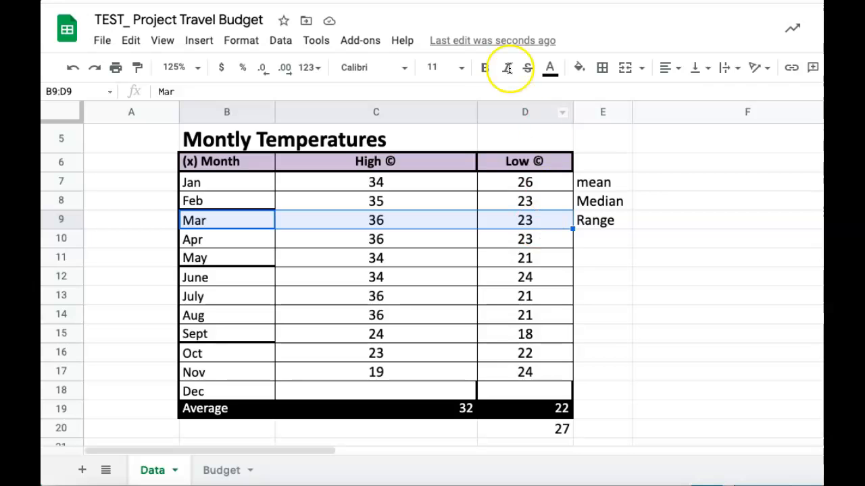
click(580, 70)
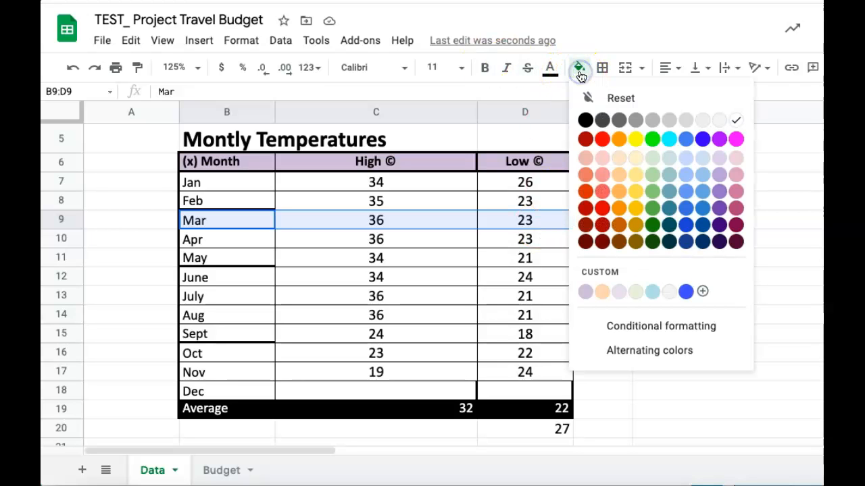
click(653, 175)
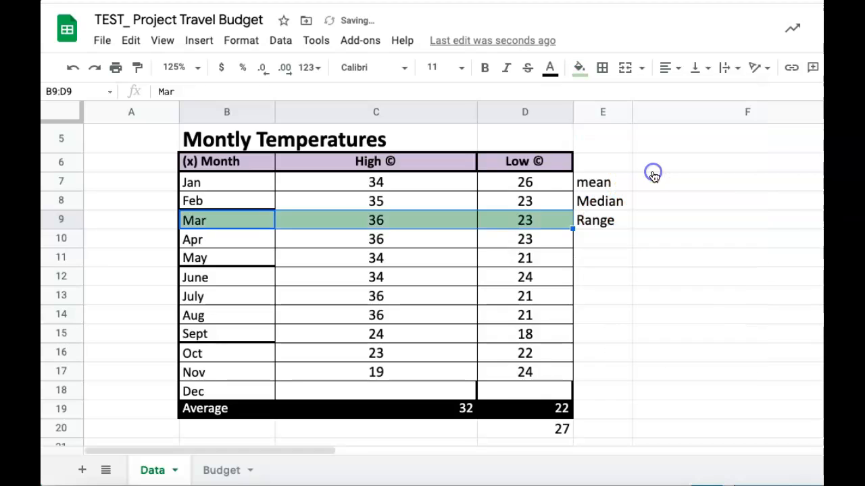
click(423, 341)
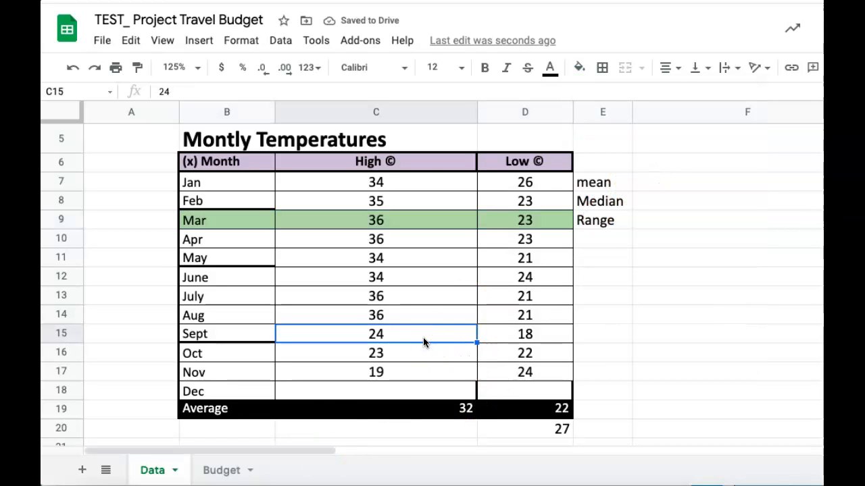
Fill the entire row 9 with light green across all columns and undo that fill
click(62, 221)
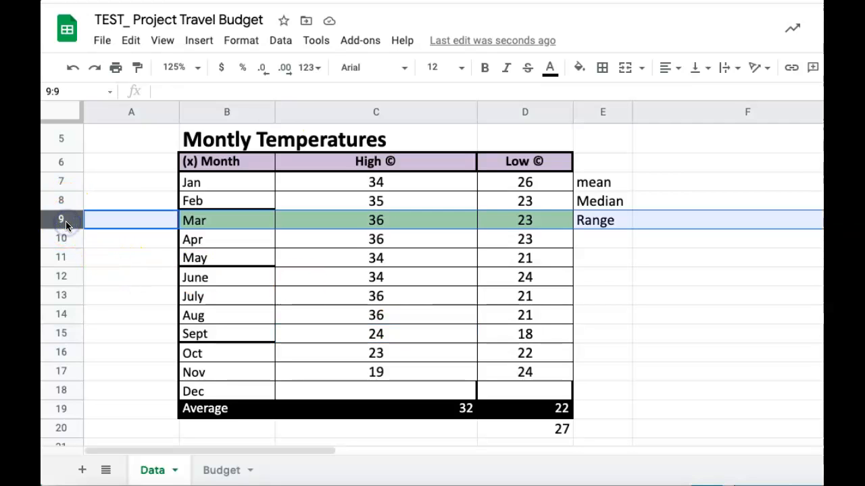
click(580, 68)
click(654, 174)
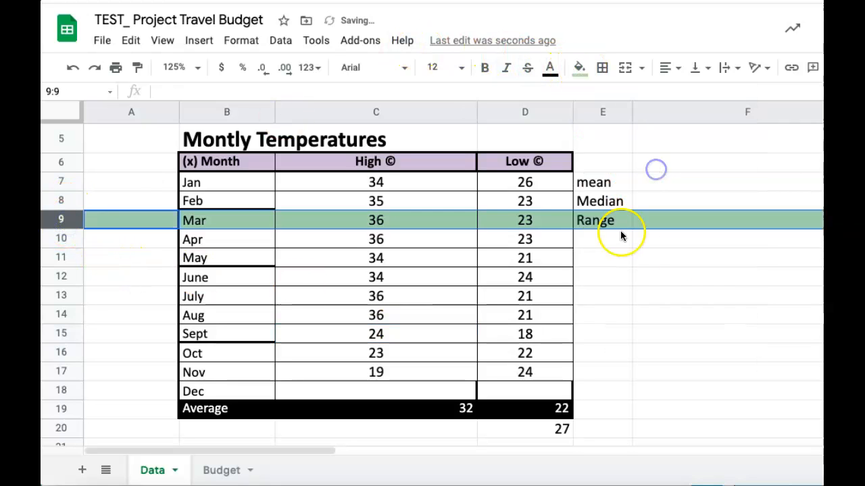
click(644, 252)
scroll(645, 254, right, 10)
scroll(644, 257, left, 10)
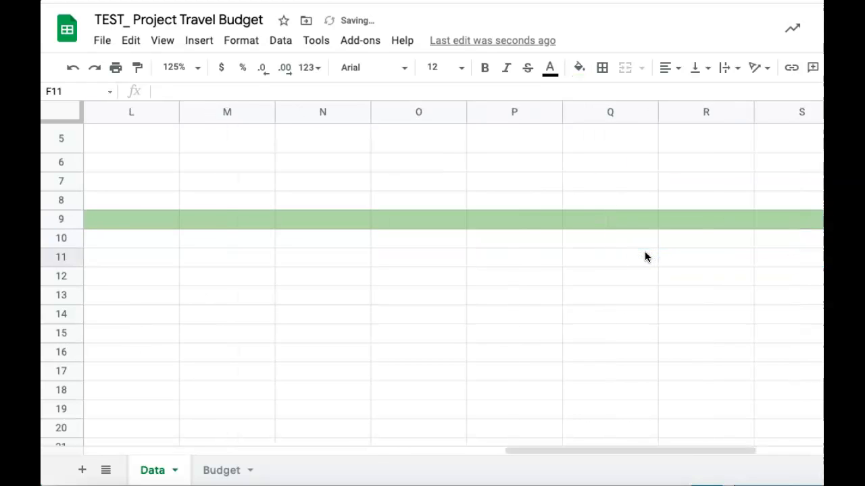
click(73, 68)
click(576, 276)
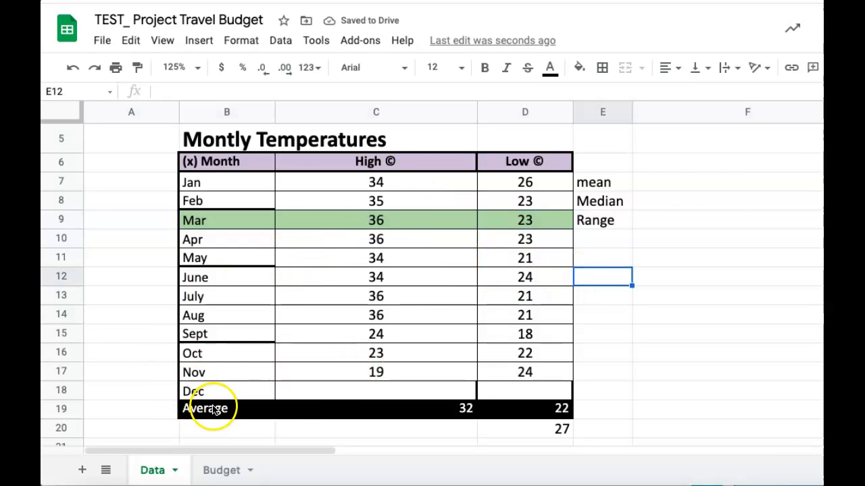
Apply a thick solid black outer border around the Month cells B6:B18 of the Montly Temperatures table
drag(241, 165, 245, 399)
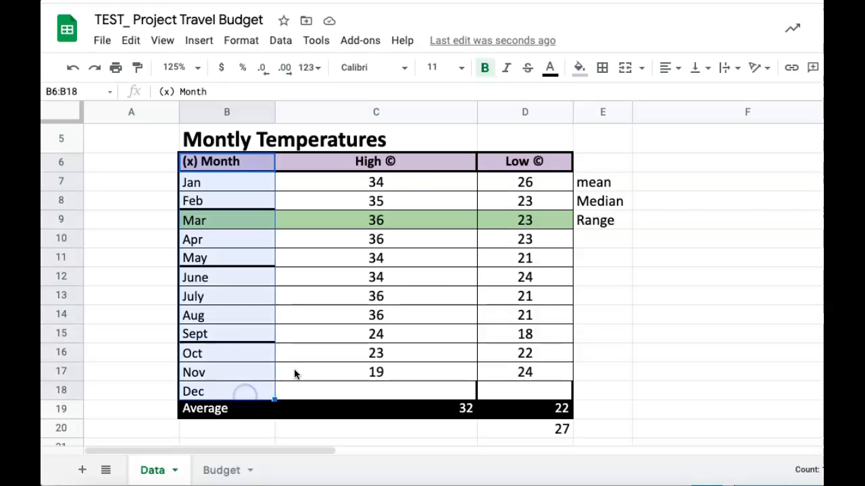
click(601, 68)
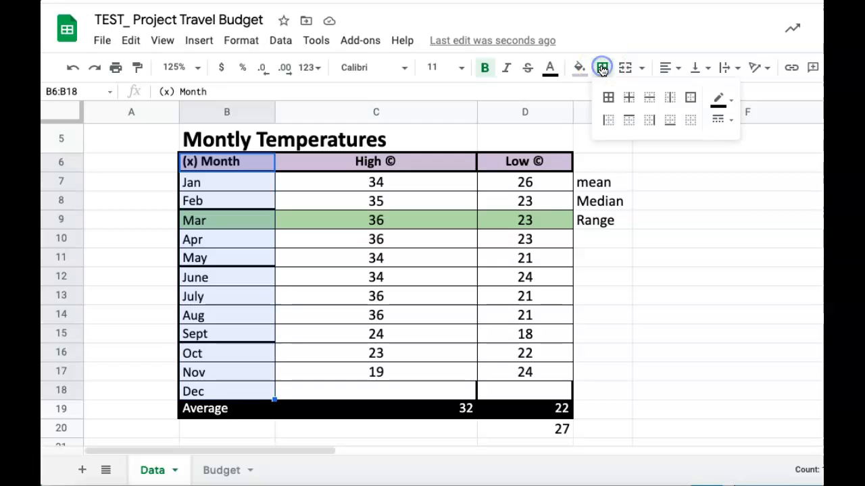
click(728, 102)
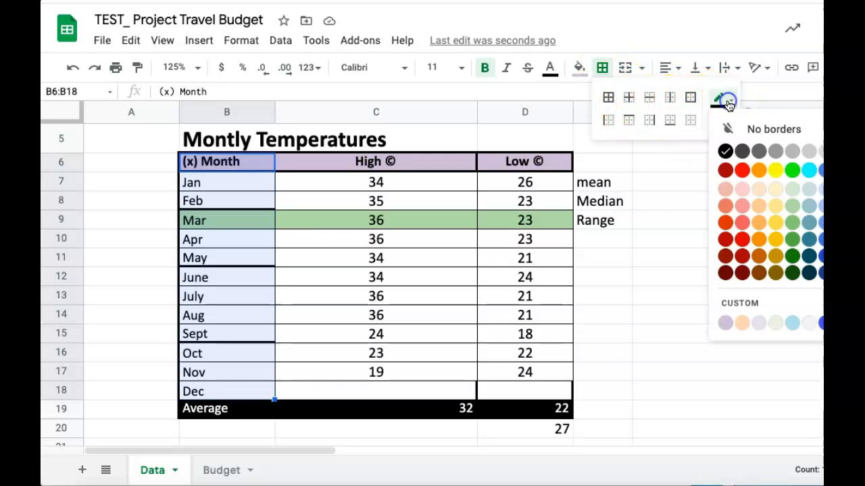
click(728, 102)
click(731, 124)
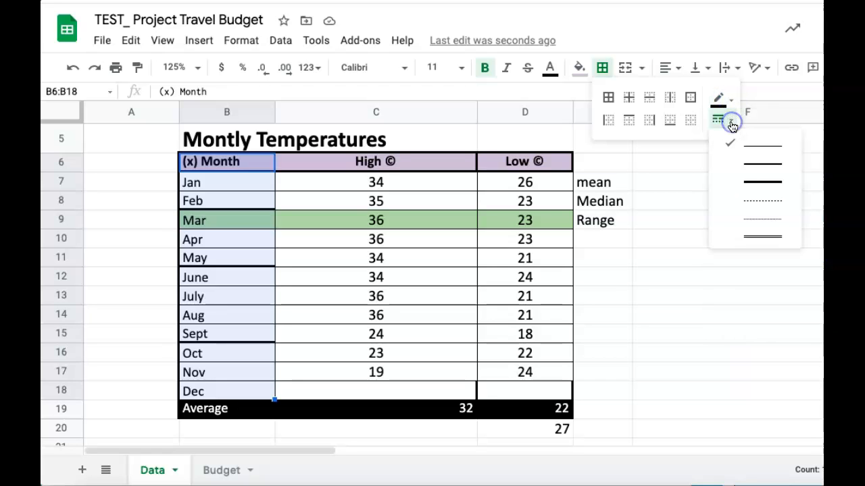
click(750, 182)
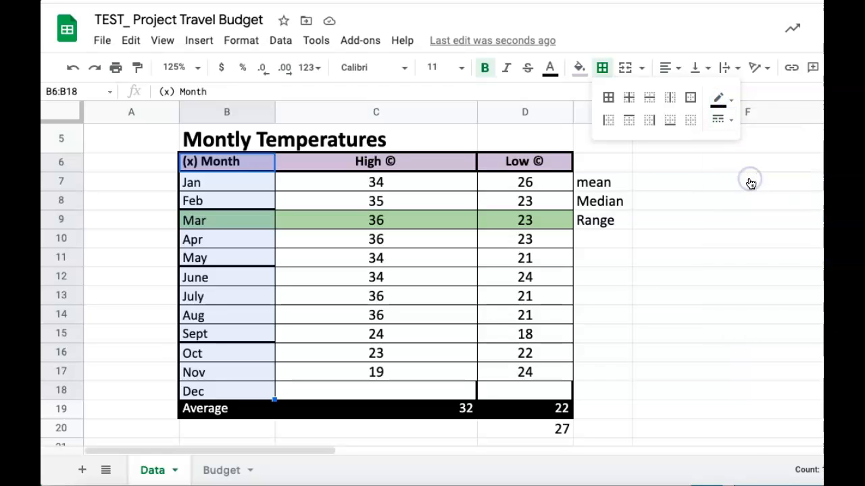
click(690, 98)
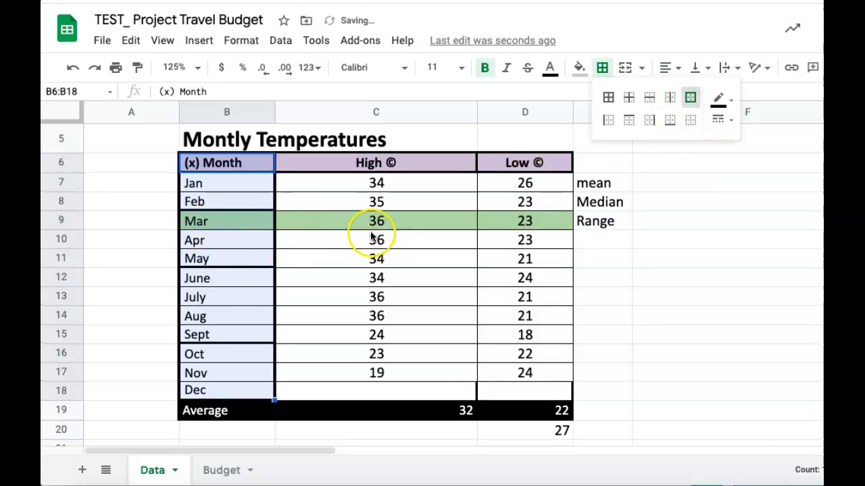
Undo the border on the Month cells and reapply the thick outer border around B6:B18
click(73, 68)
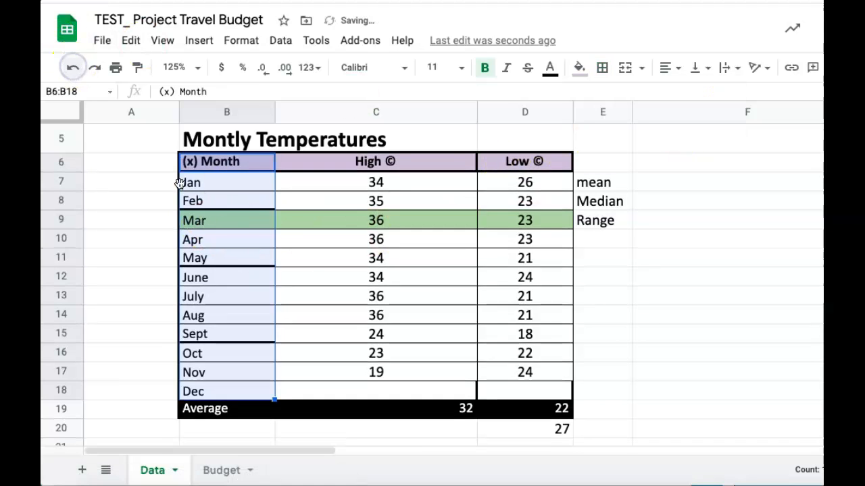
click(294, 269)
drag(248, 162, 256, 398)
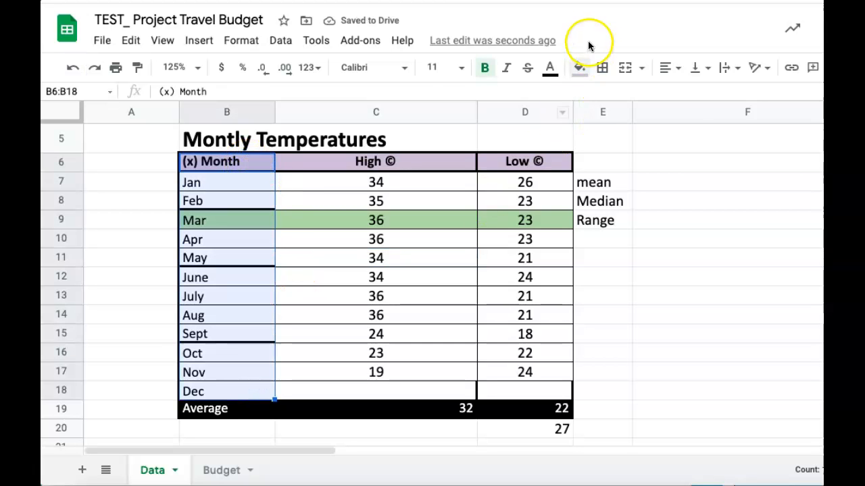
click(602, 68)
click(689, 98)
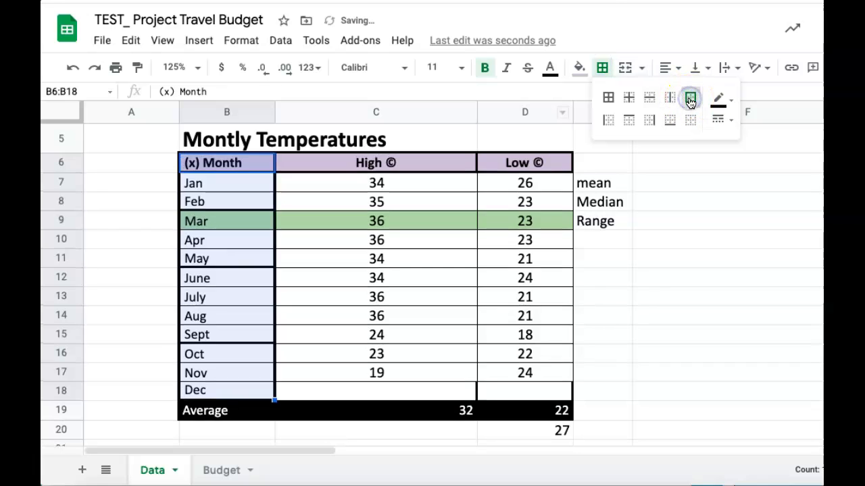
click(630, 304)
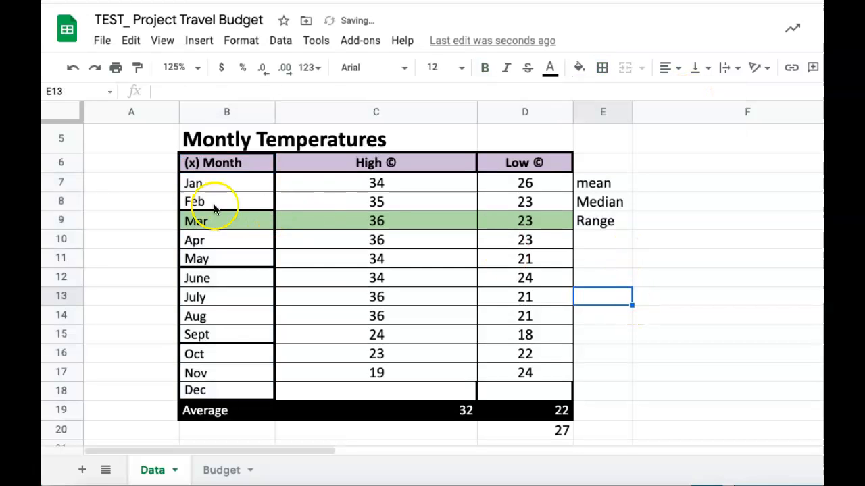
Add a thick left border to the Low cells D6:D18 and deselect them
drag(497, 162, 502, 396)
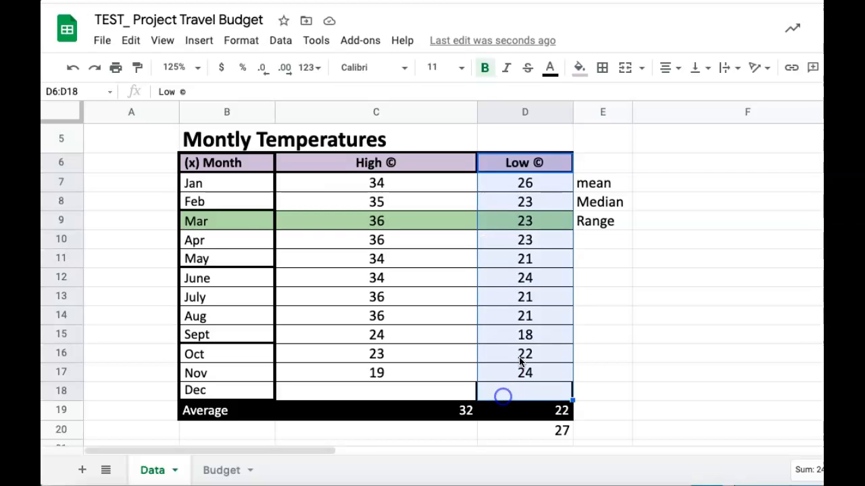
click(602, 68)
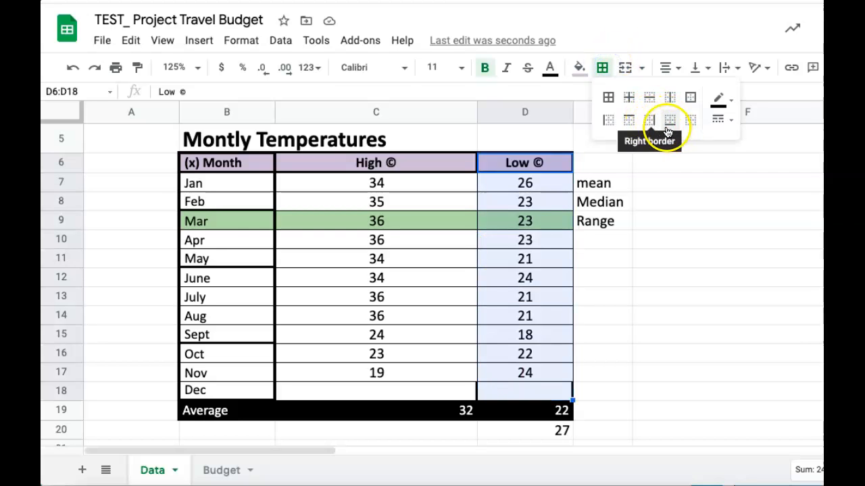
click(608, 121)
click(644, 325)
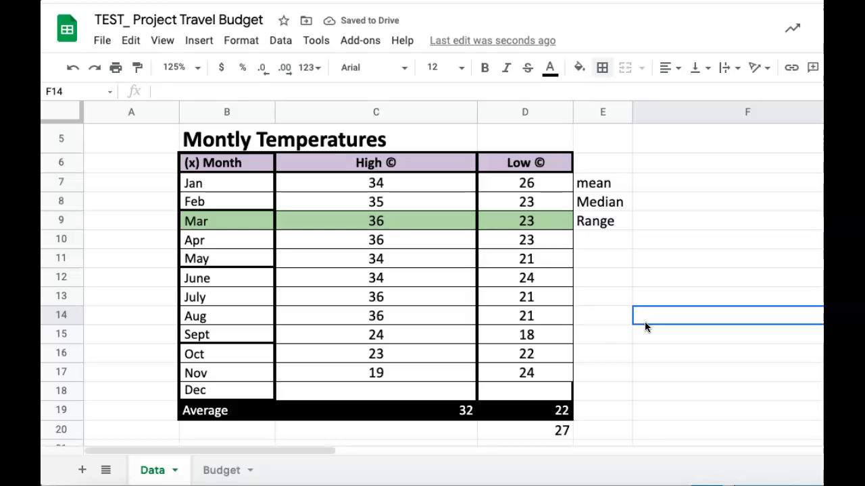
Apply a thick outer border around the Low cells D6:D18 of the Montly Temperatures table
drag(525, 162, 514, 404)
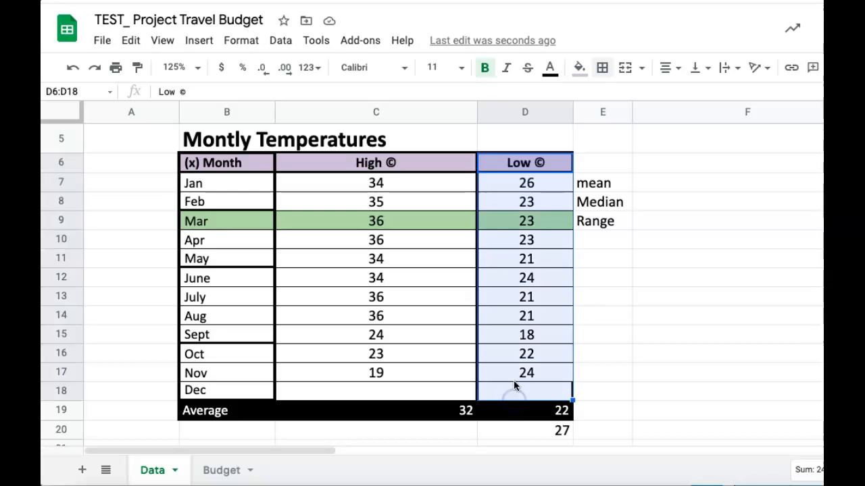
click(602, 68)
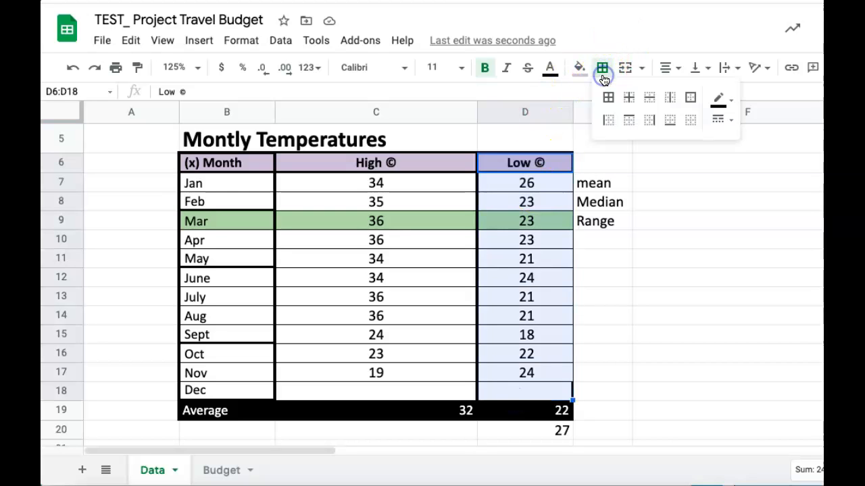
click(690, 98)
click(635, 318)
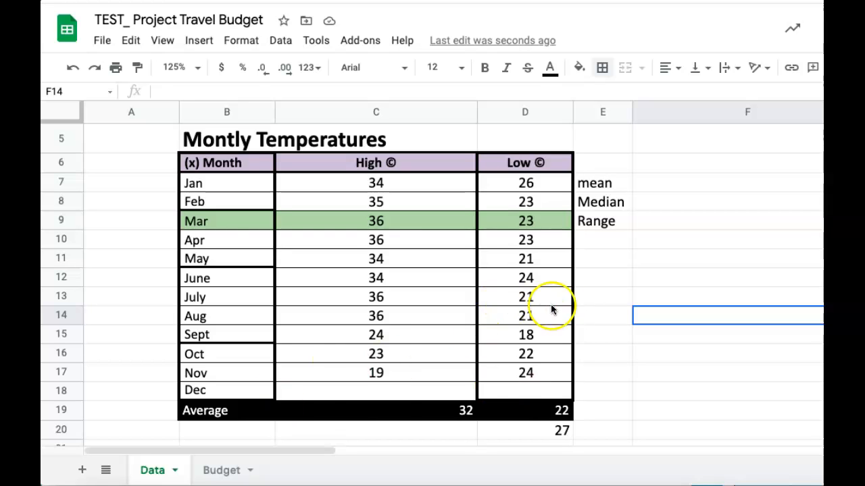
scroll(561, 309, right, 2)
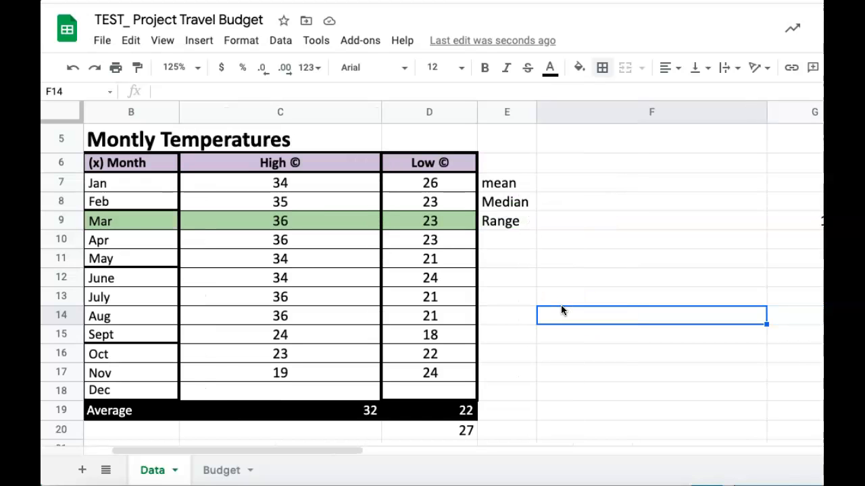
scroll(561, 305, left, 2)
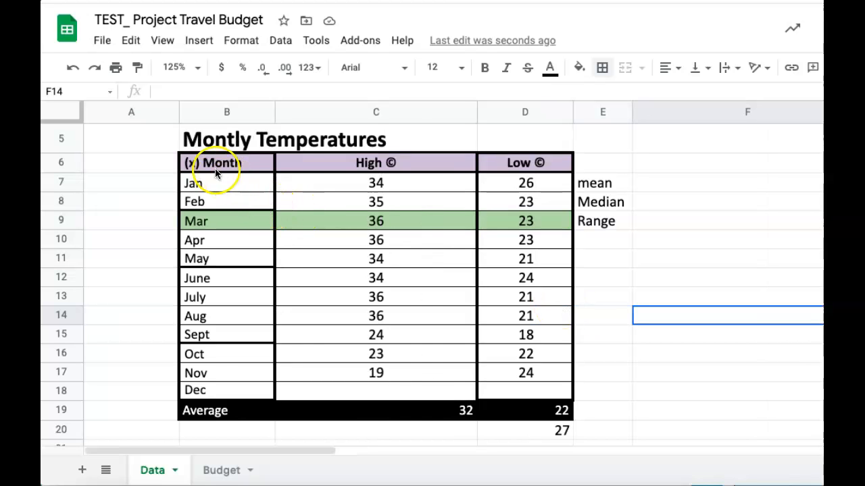
drag(204, 164, 527, 397)
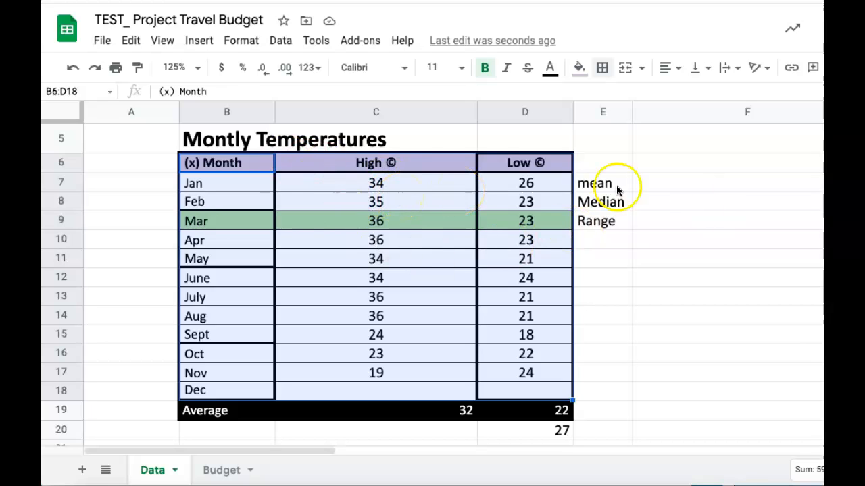
click(199, 42)
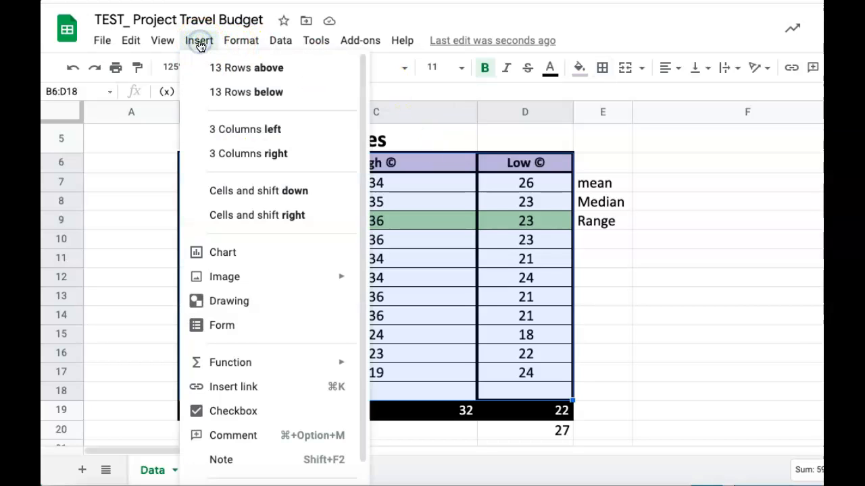
click(120, 154)
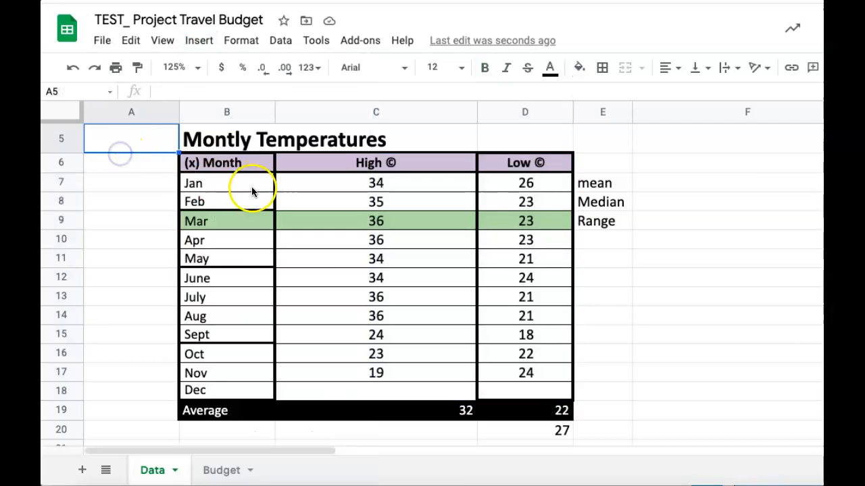
Insert a chart from the Montly Temperatures data B6:D18, leaving out the Average row
drag(219, 159, 529, 396)
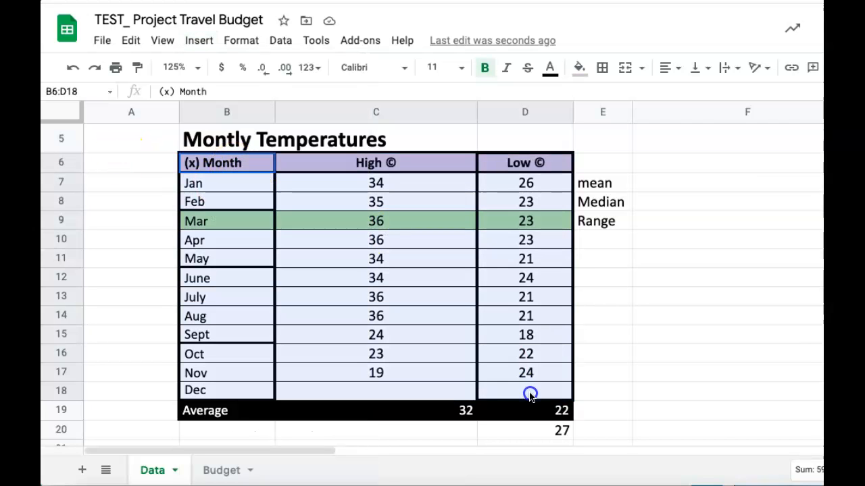
right_click(530, 397)
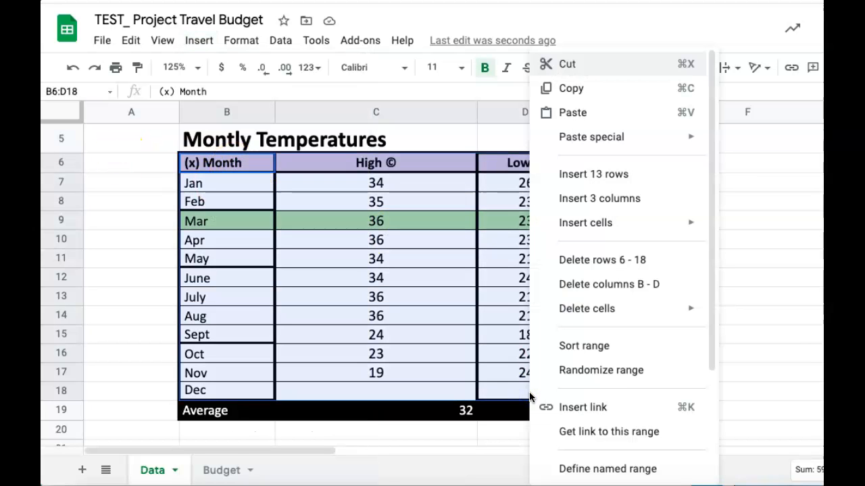
scroll(620, 384, down, 3)
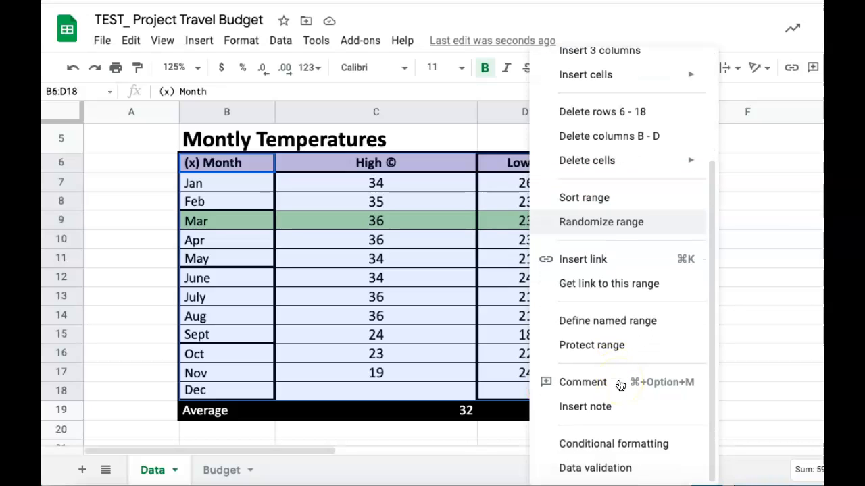
scroll(620, 385, up, 3)
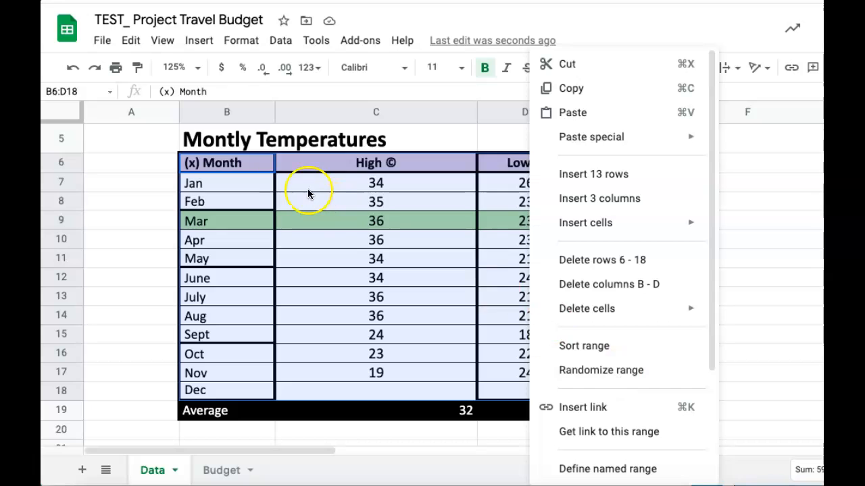
click(203, 40)
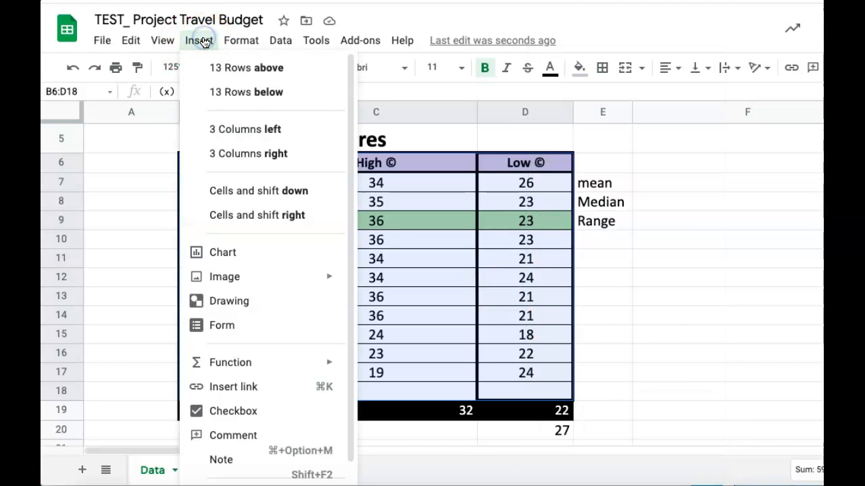
click(249, 254)
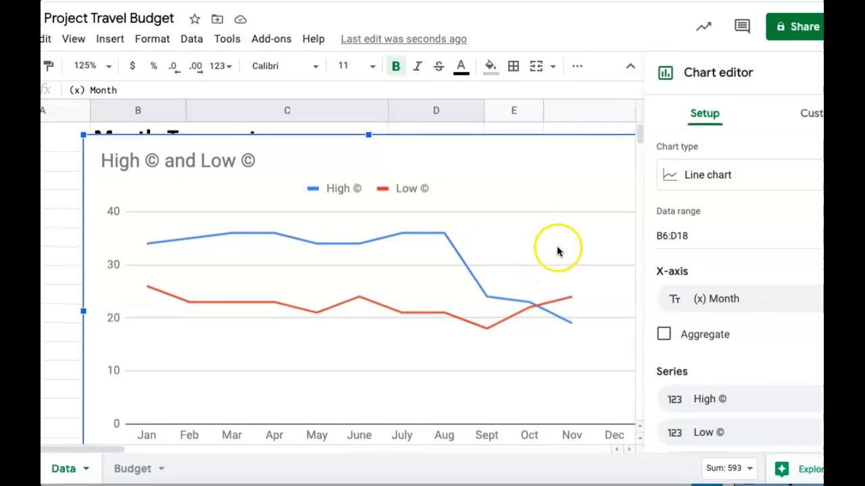
Shrink the line chart and move it beside the Montly Temperatures table so that it starts in column F
scroll(559, 250, right, 4)
scroll(559, 251, left, 2)
drag(558, 133, 275, 251)
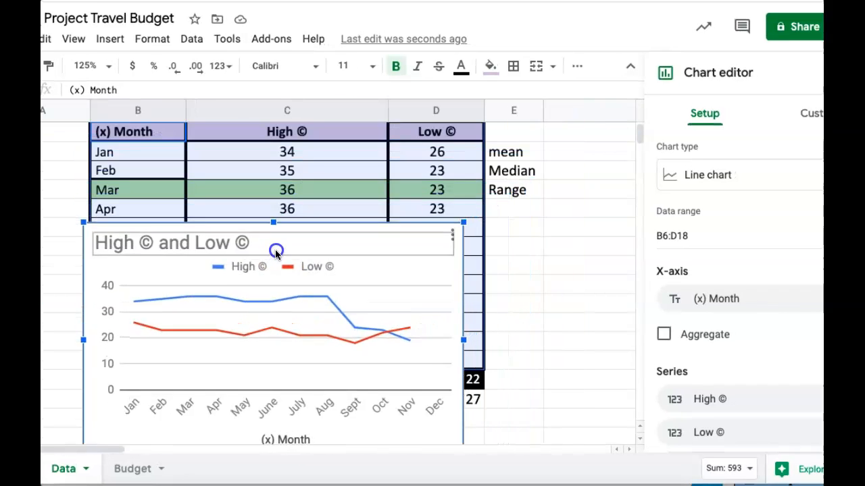
drag(223, 315, 469, 222)
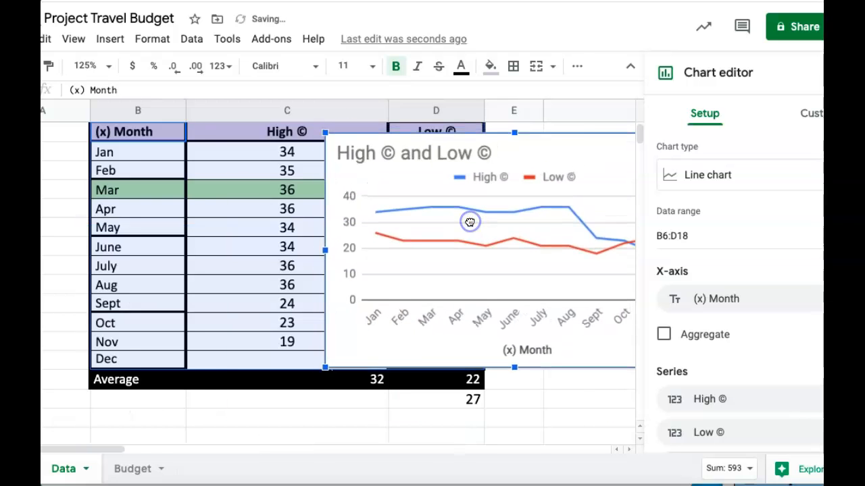
scroll(469, 222, right, 3)
drag(395, 218, 623, 216)
scroll(623, 216, right, 5)
scroll(623, 216, left, 5)
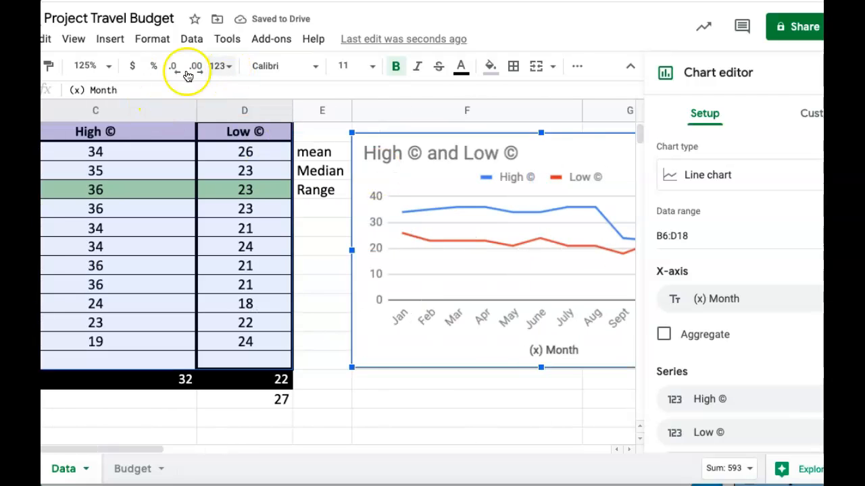
Widen column F until the line chart fits inside it, clear of the Monthly AirPlane Costs table
click(108, 67)
click(86, 94)
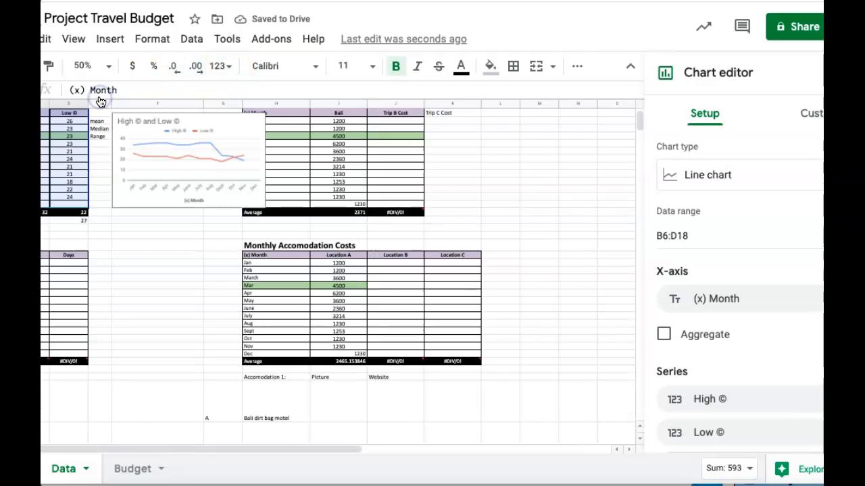
scroll(343, 343, left, 2)
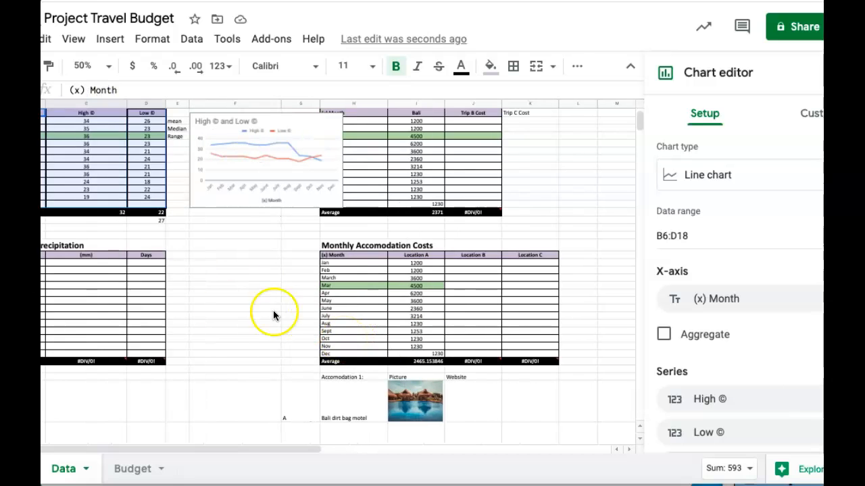
scroll(255, 235, up, 1)
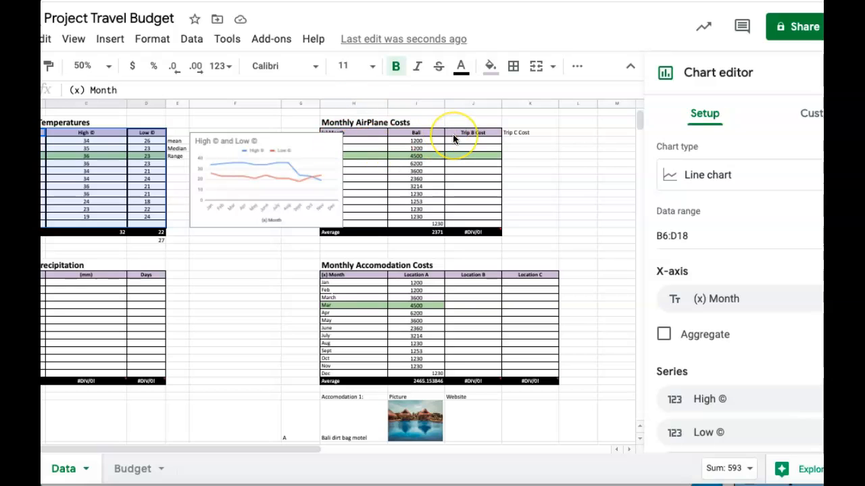
click(255, 102)
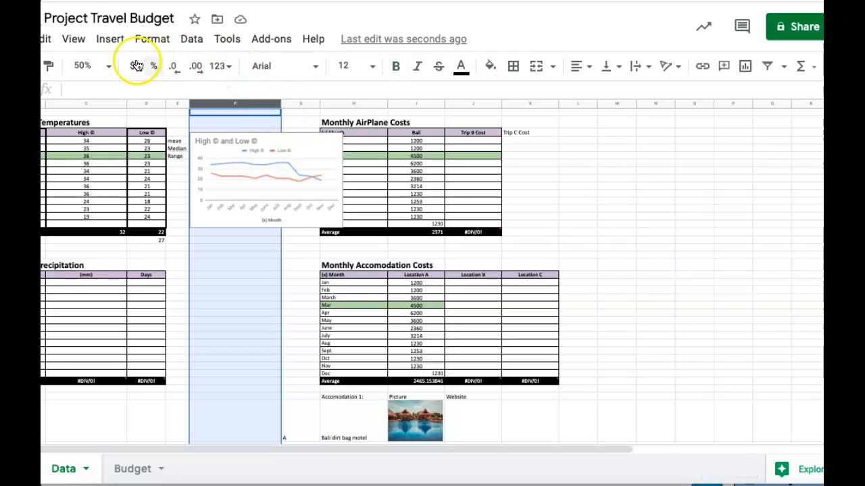
click(108, 66)
click(96, 165)
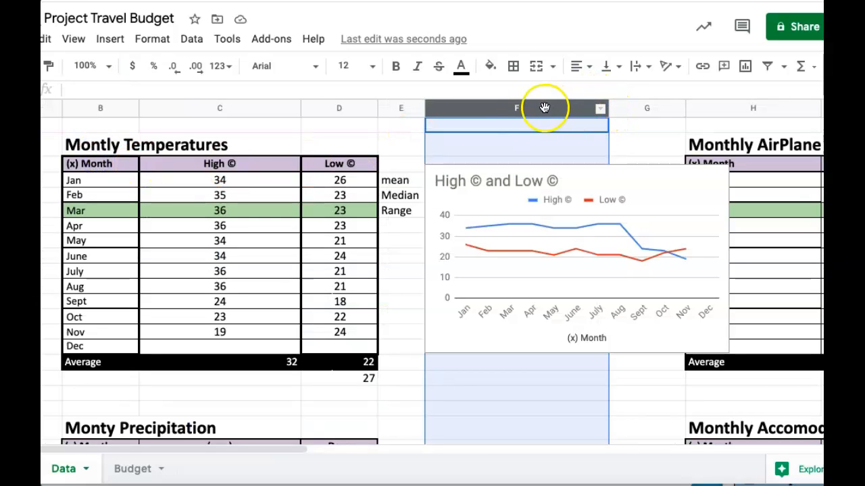
click(649, 108)
click(556, 108)
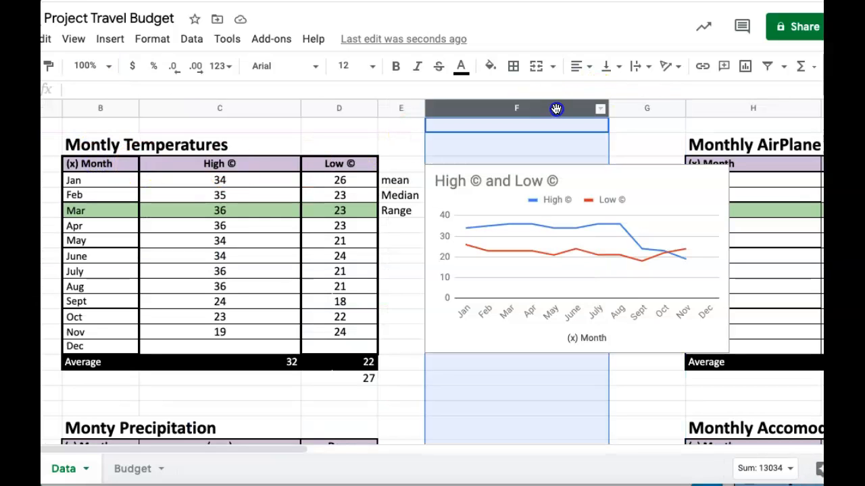
drag(608, 108, 743, 108)
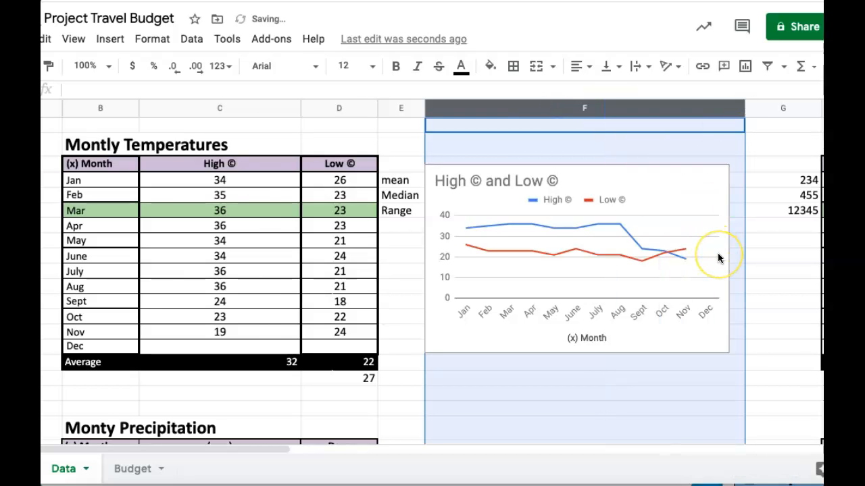
scroll(718, 258, right, 3)
scroll(720, 257, left, 3)
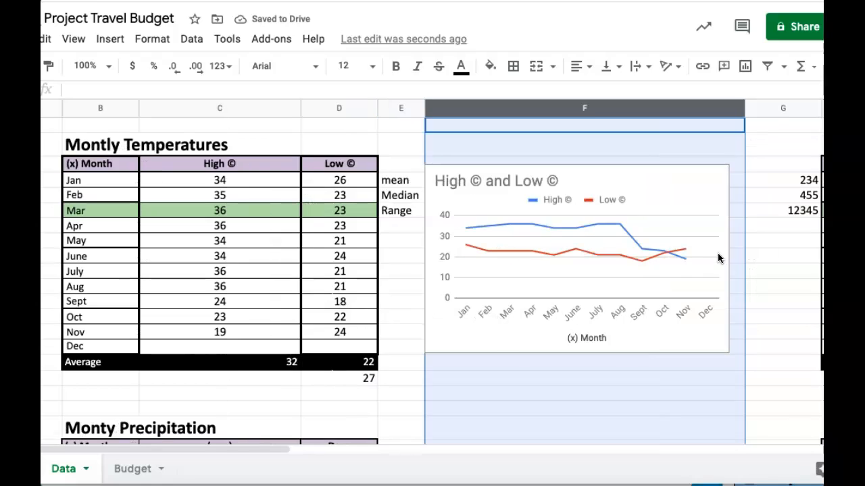
Open the line chart for editing, move it over the Low column, and expand its Chart style settings
click(566, 363)
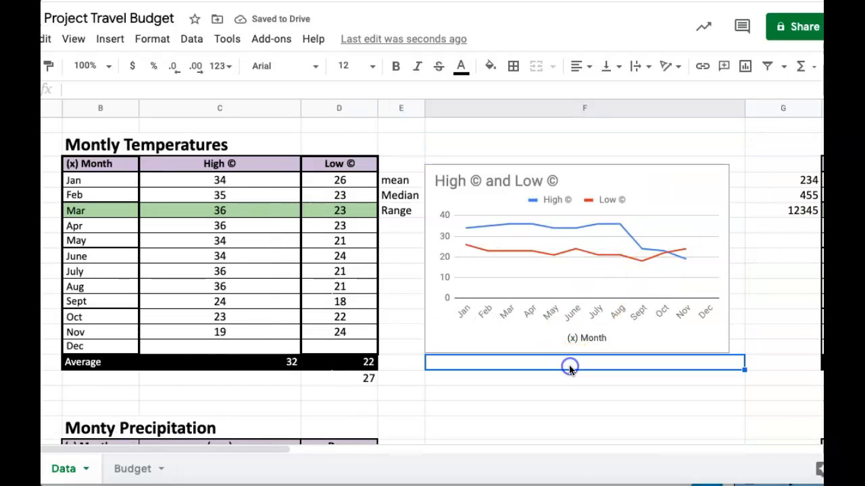
click(541, 276)
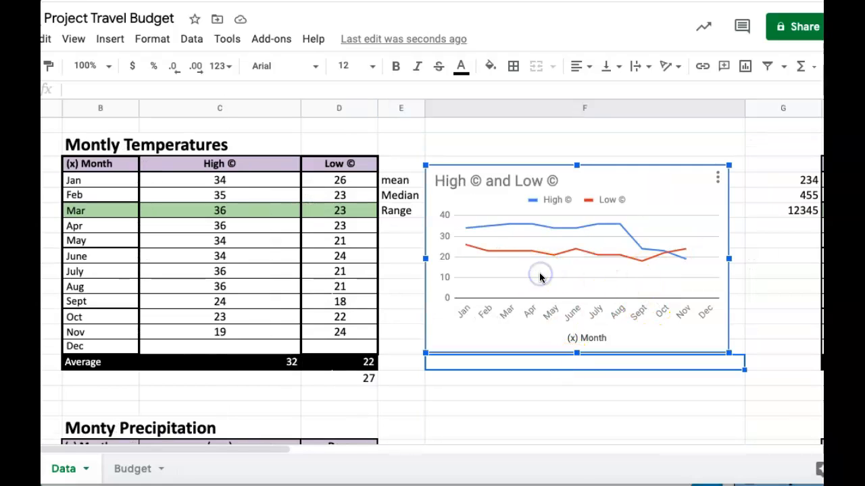
double_click(601, 241)
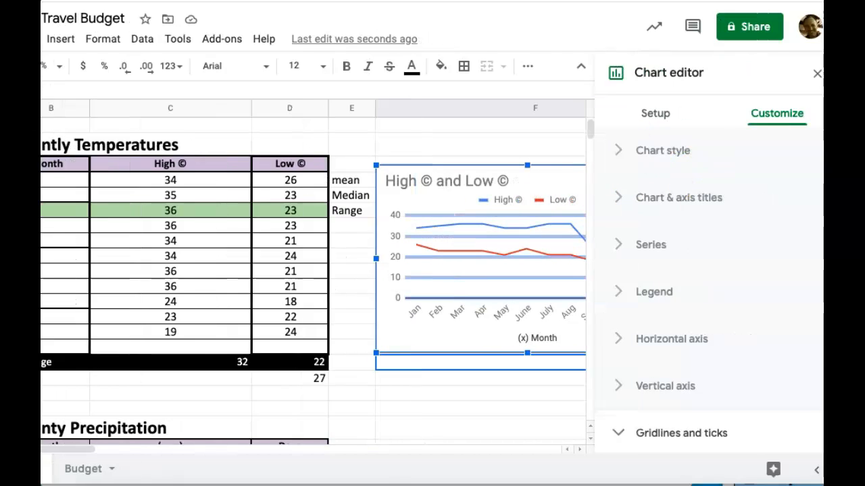
drag(467, 248, 292, 240)
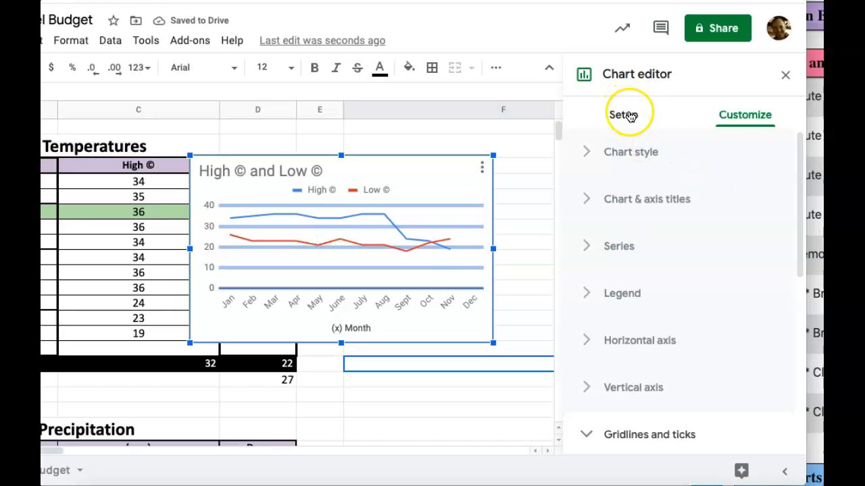
click(587, 154)
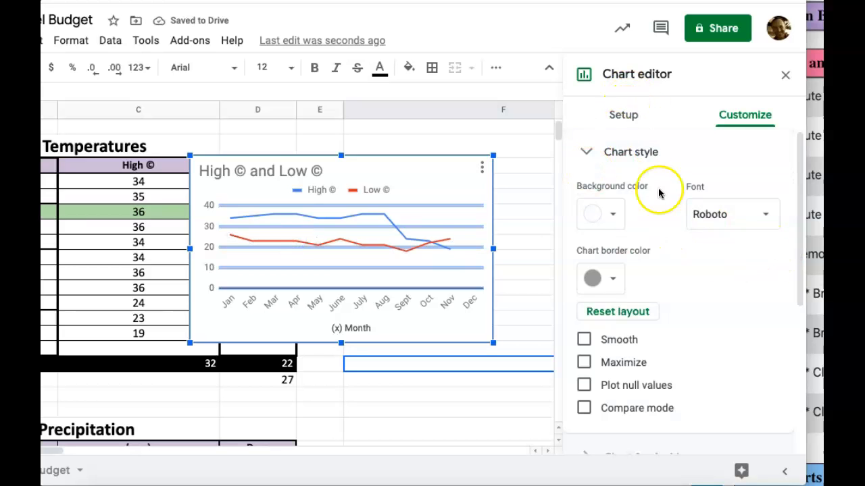
scroll(651, 293, down, 2)
scroll(651, 295, down, 1)
scroll(650, 296, up, 3)
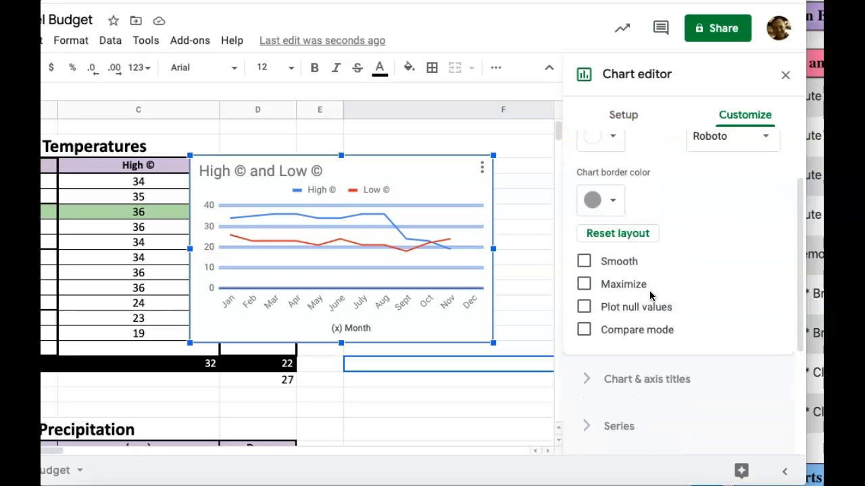
Change the temperature chart from a line chart to a combo chart
click(621, 115)
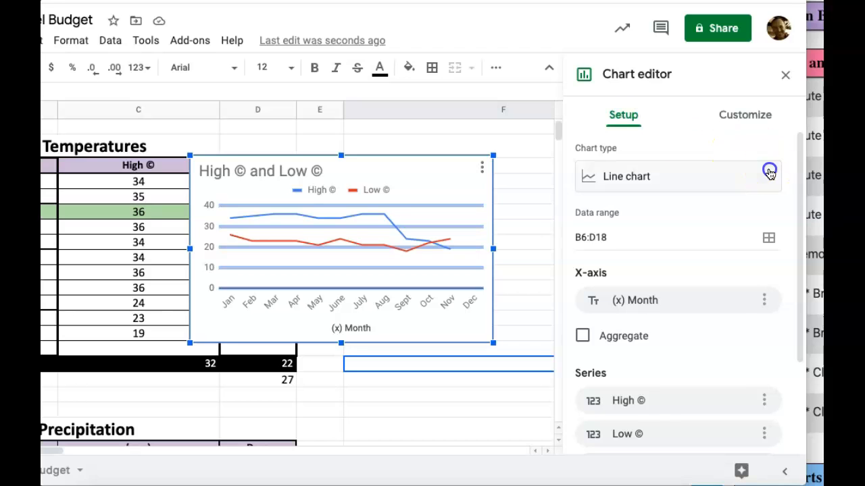
click(768, 173)
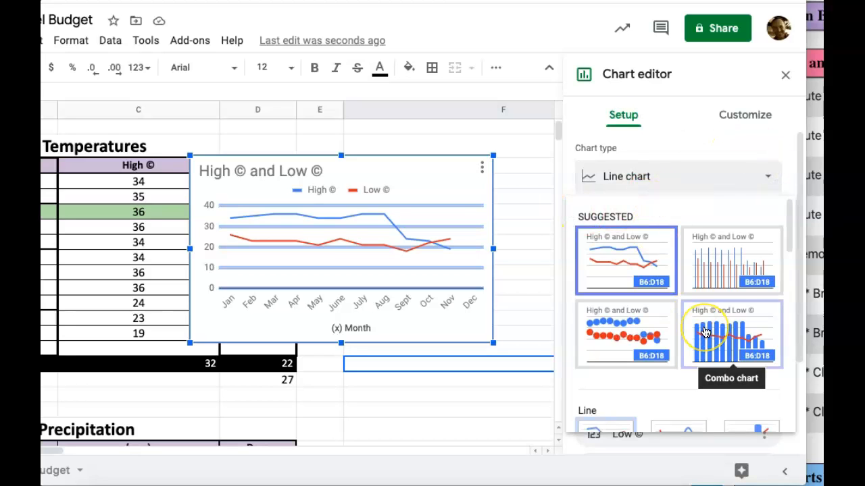
scroll(704, 331, down, 3)
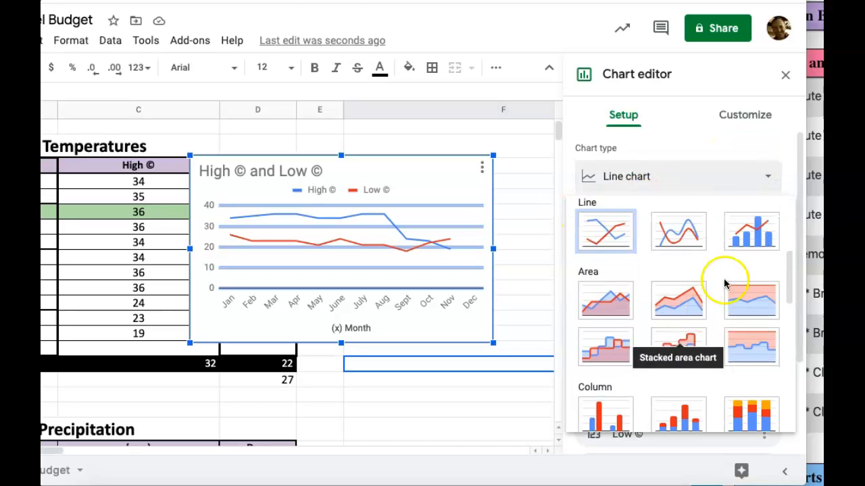
click(747, 238)
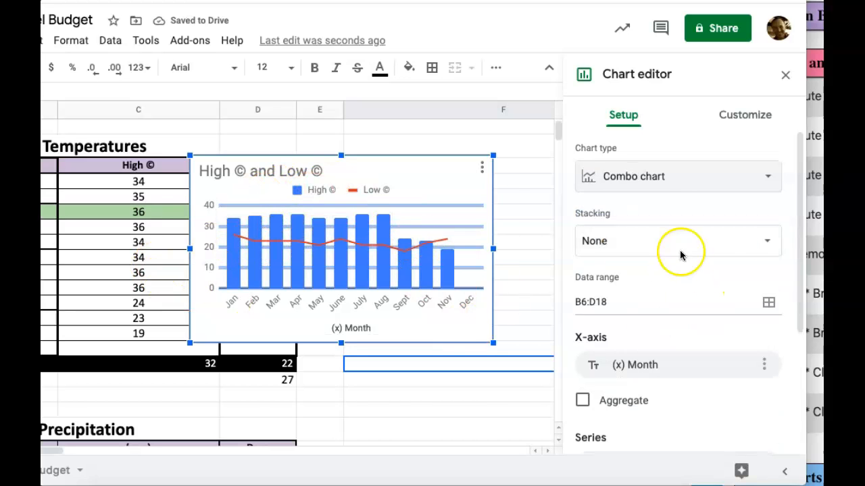
Try the scatter chart type and the area chart type on the temperature data
click(745, 174)
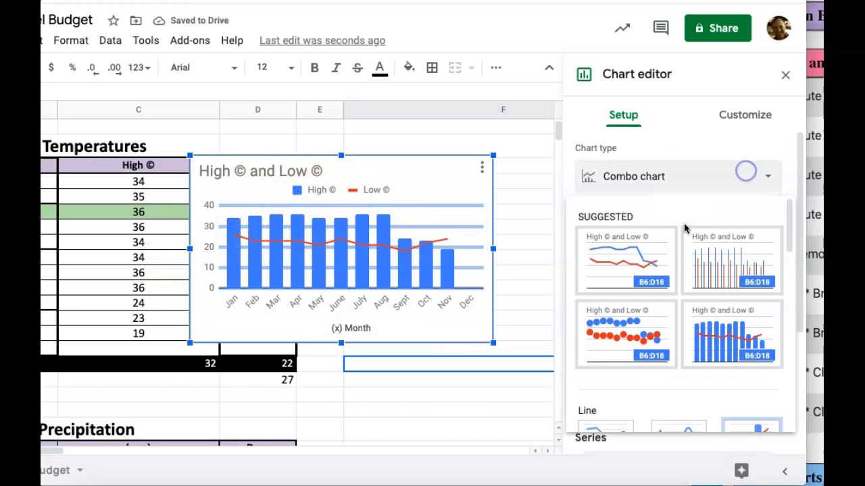
click(605, 334)
click(723, 169)
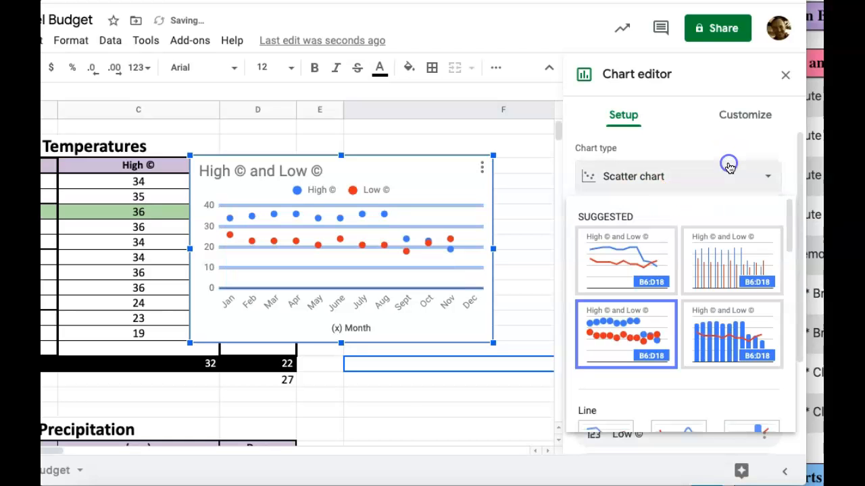
scroll(682, 332, down, 5)
click(618, 358)
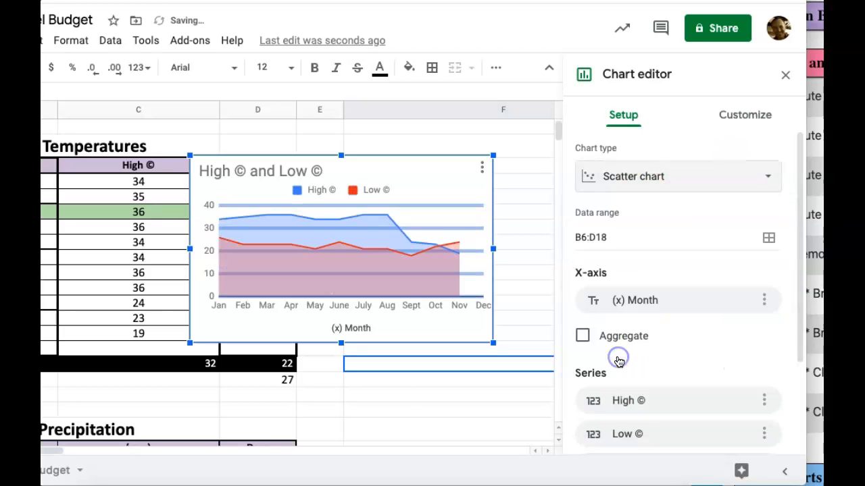
Change the temperature chart to a stacked column chart
click(767, 177)
scroll(695, 331, down, 5)
scroll(695, 330, down, 4)
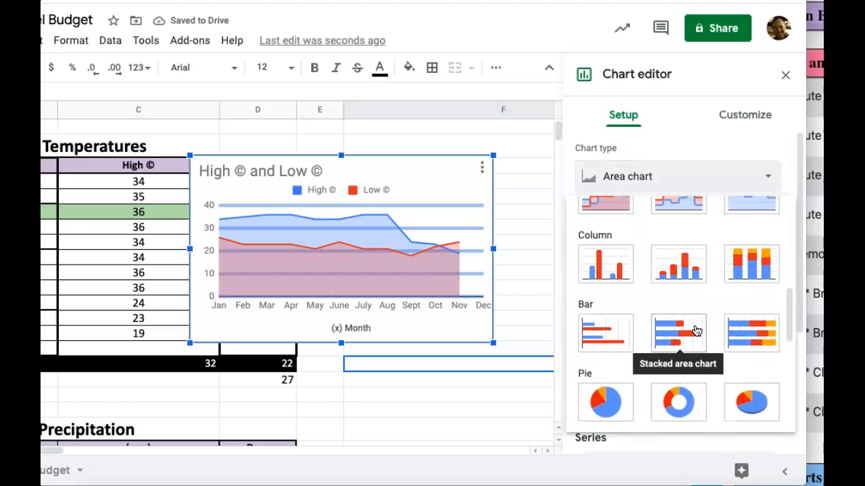
scroll(696, 331, up, 1)
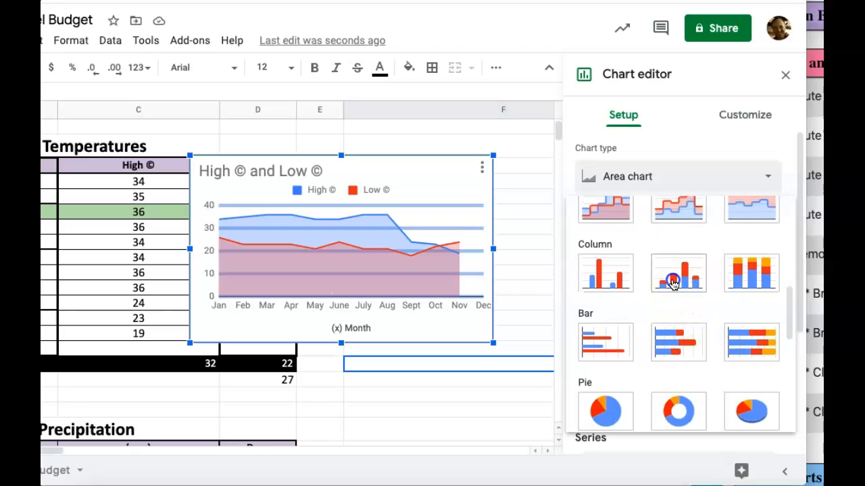
click(674, 283)
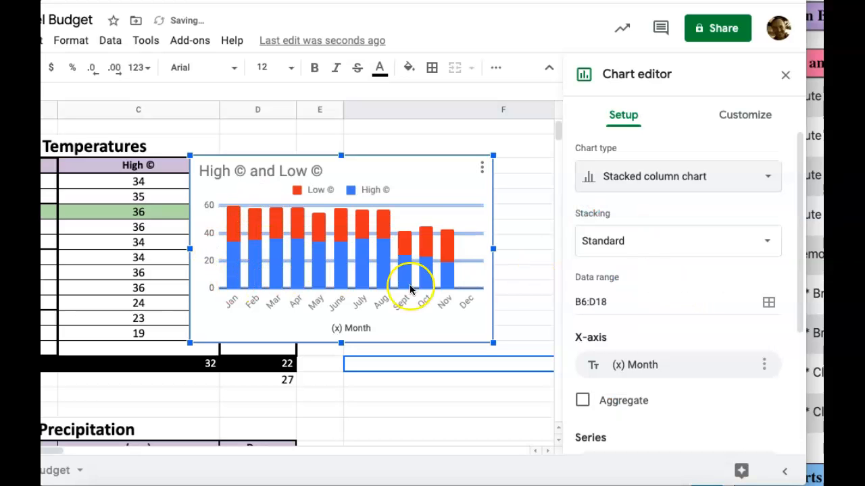
click(768, 177)
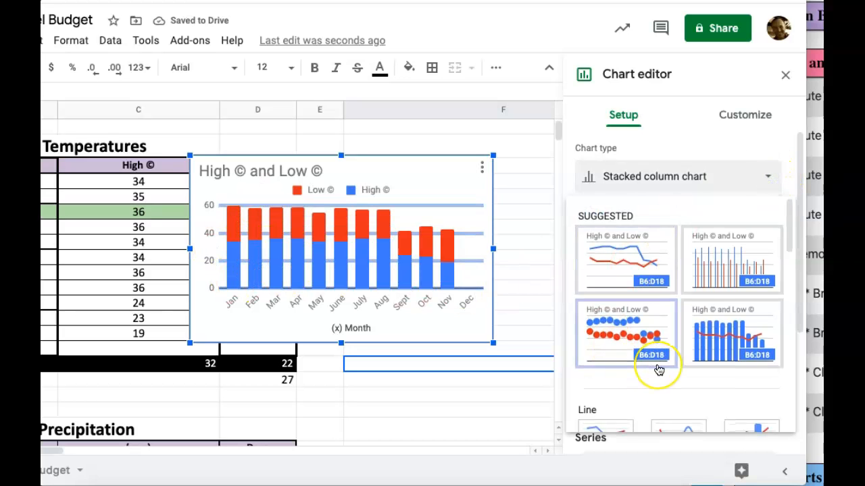
scroll(658, 367, down, 10)
scroll(658, 368, up, 1)
scroll(659, 370, up, 6)
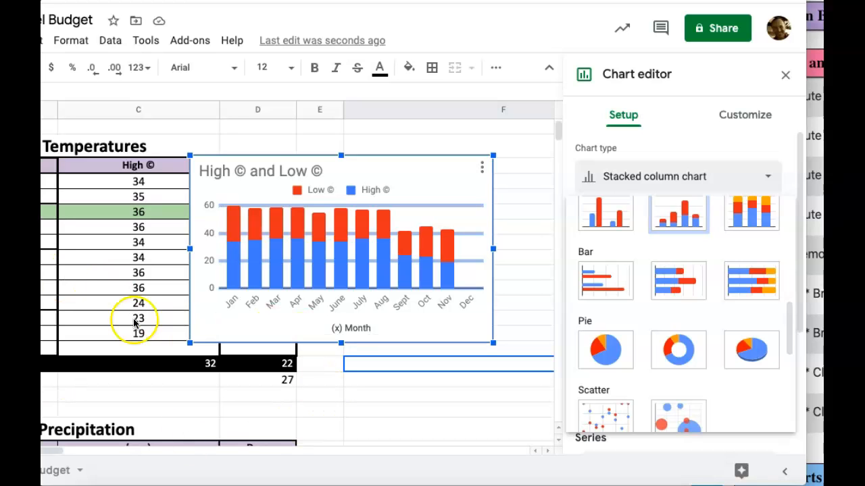
Set the chart title to "Bali Temperature by month"
click(751, 114)
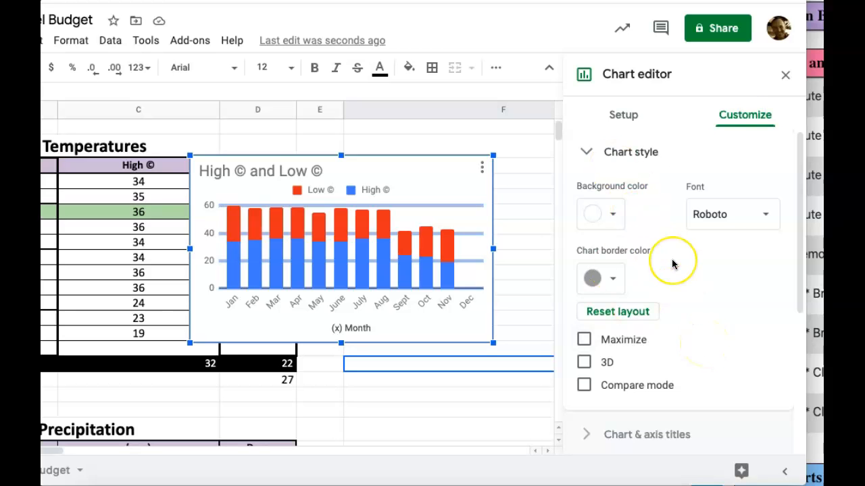
scroll(672, 264, down, 4)
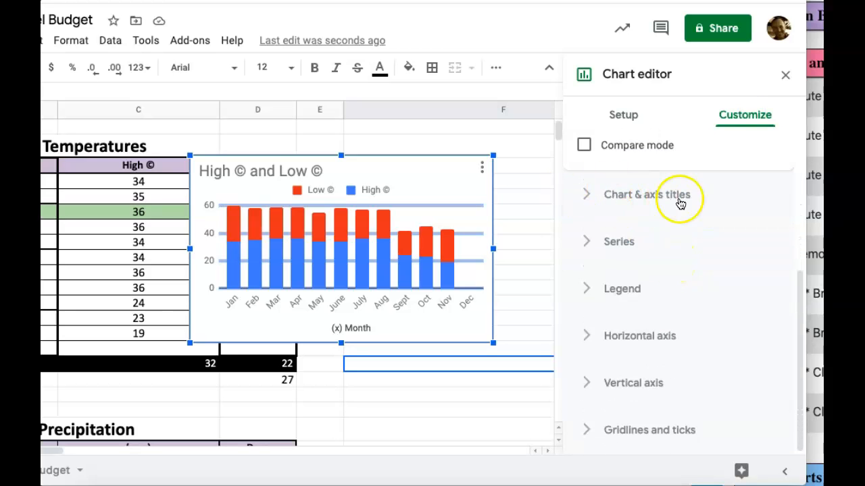
click(602, 207)
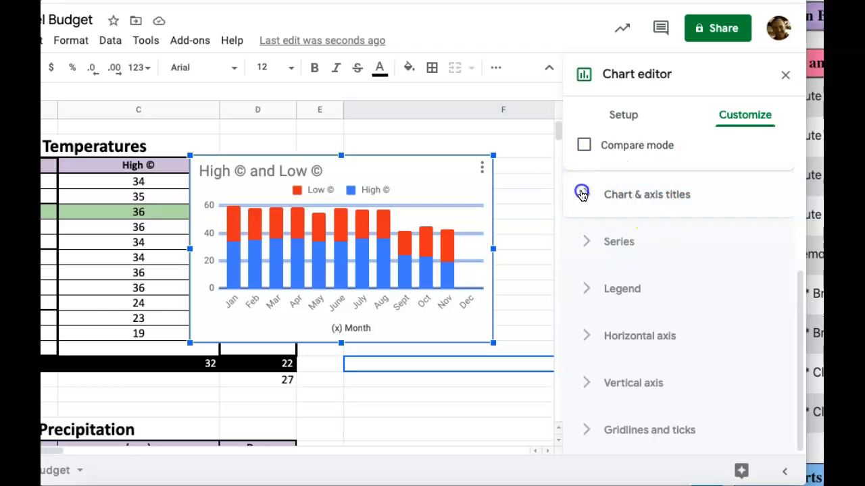
scroll(655, 243, up, 5)
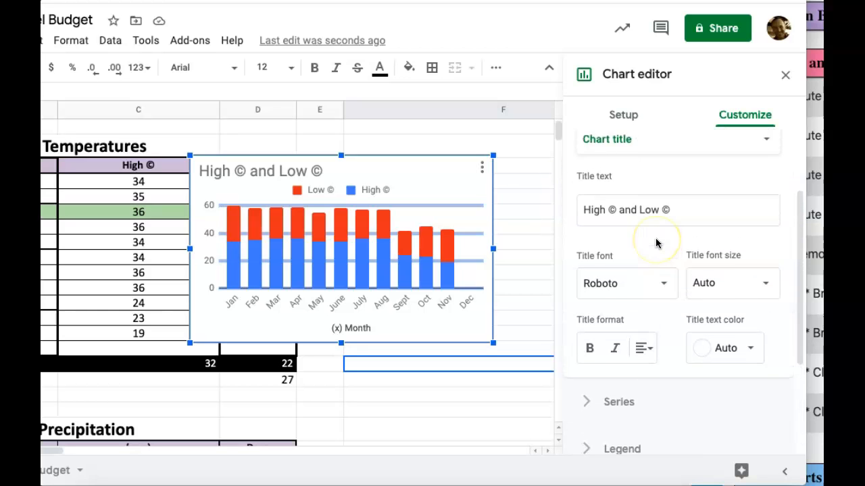
triple_click(685, 268)
text(BA)
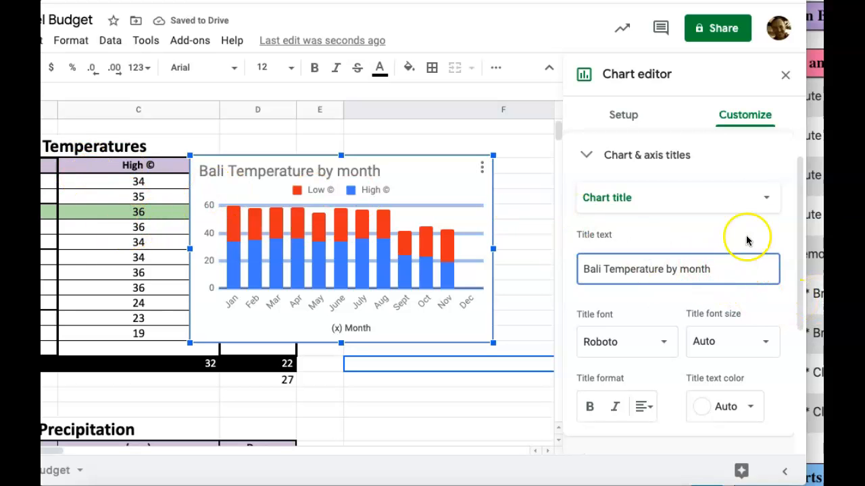
Set the temperature chart's vertical axis title to "Temperature (C)"
click(766, 197)
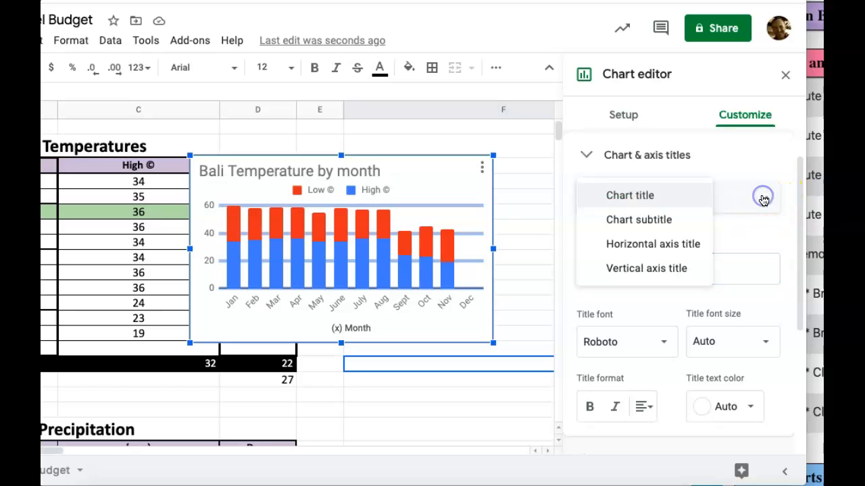
click(647, 245)
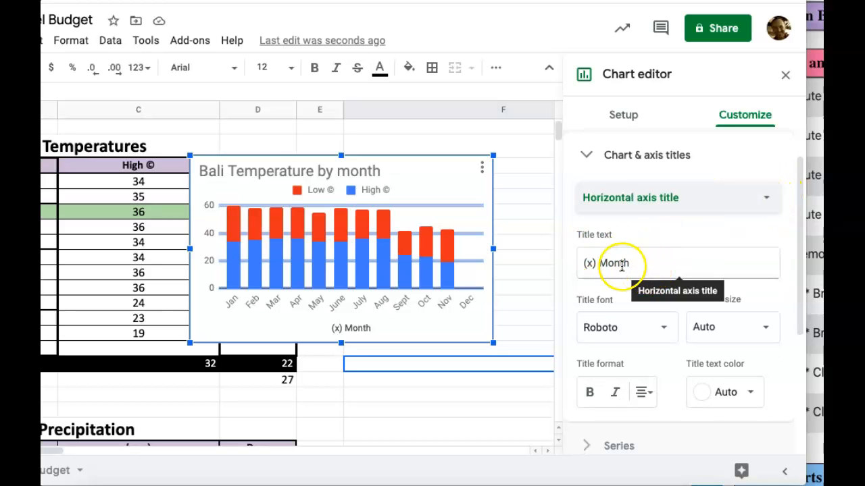
click(766, 197)
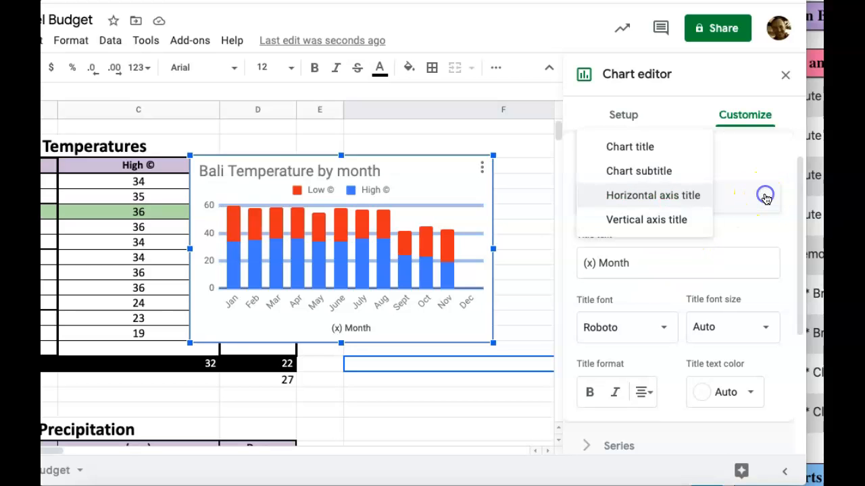
click(643, 223)
click(621, 256)
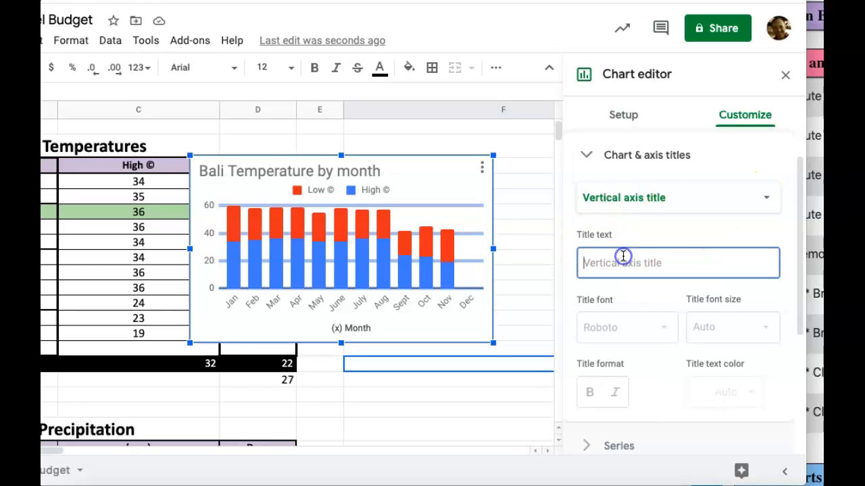
text(Temperature (C)
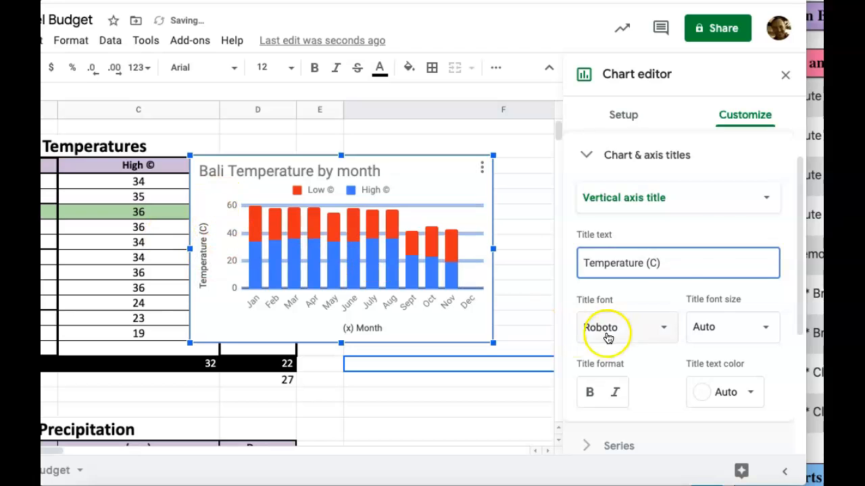
Change the colour of the High series in the temperature chart to cyan
click(448, 279)
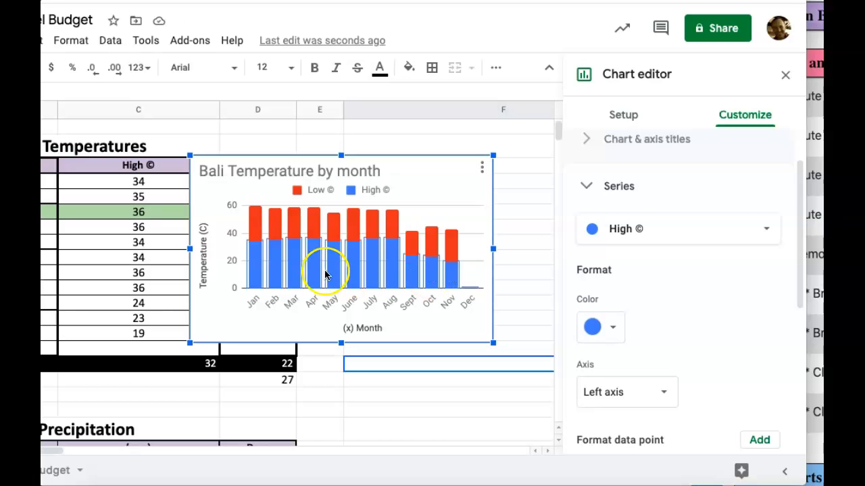
click(613, 327)
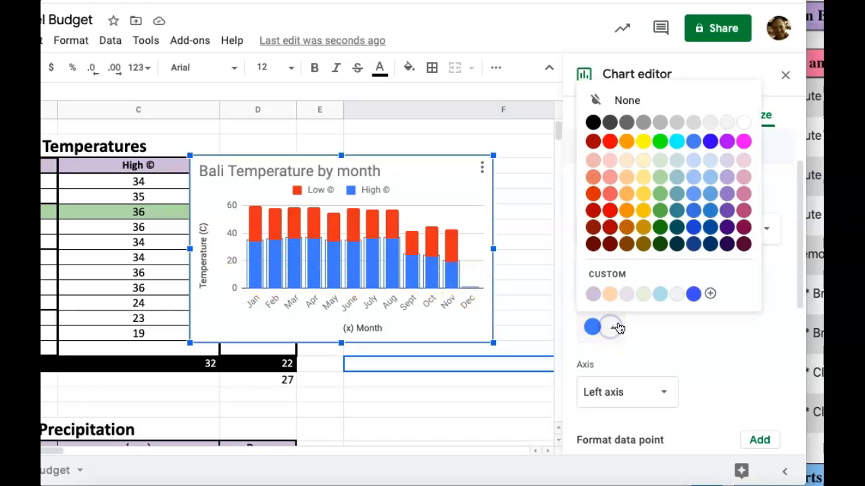
click(677, 142)
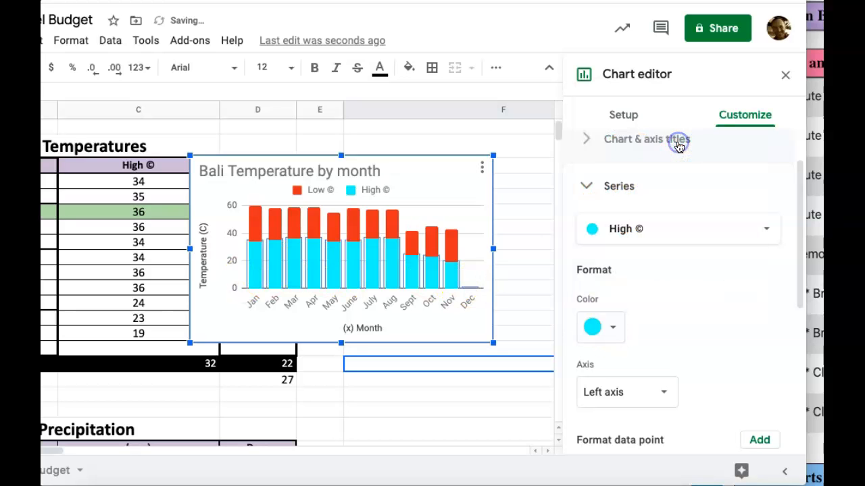
Select the whole Low series in the temperature chart and change its colour to pink
click(350, 230)
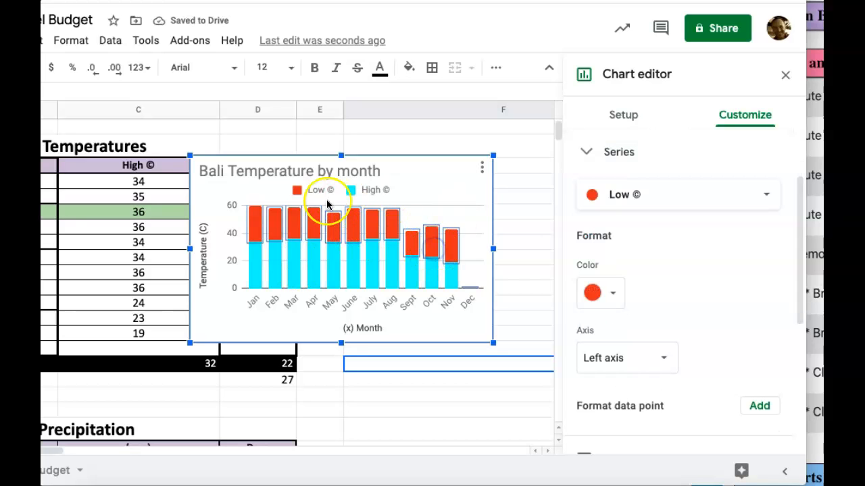
click(256, 229)
click(428, 240)
click(412, 248)
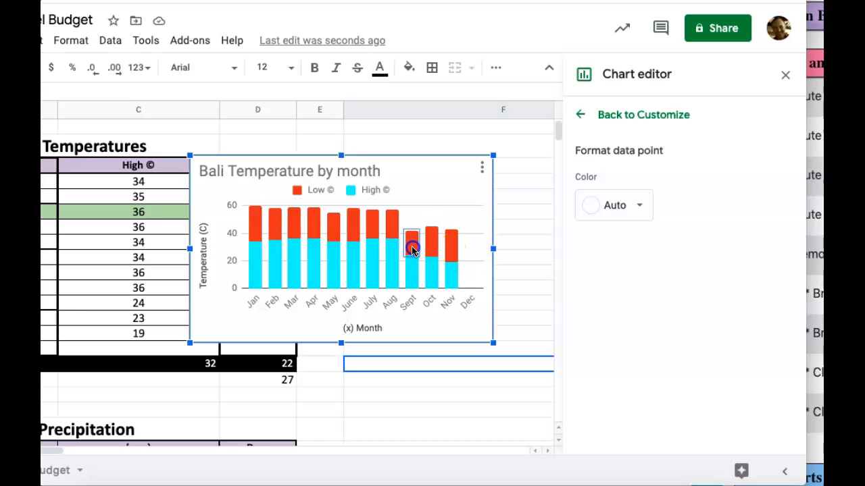
click(253, 226)
click(304, 193)
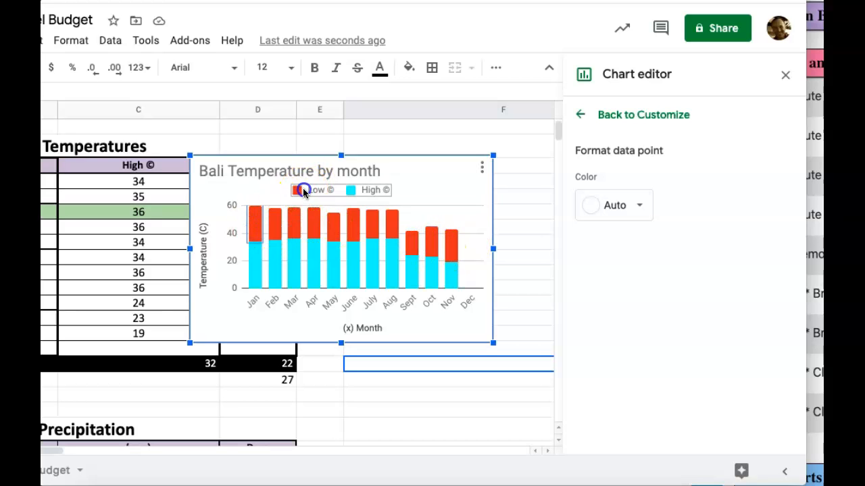
click(319, 191)
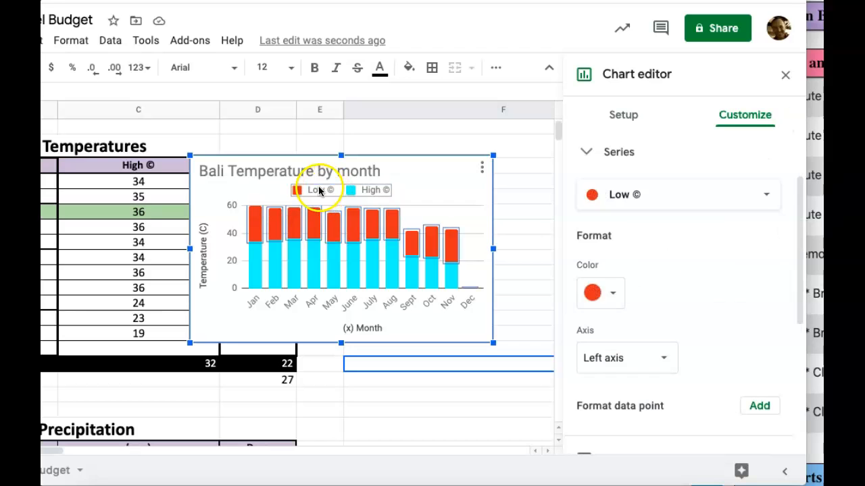
click(594, 290)
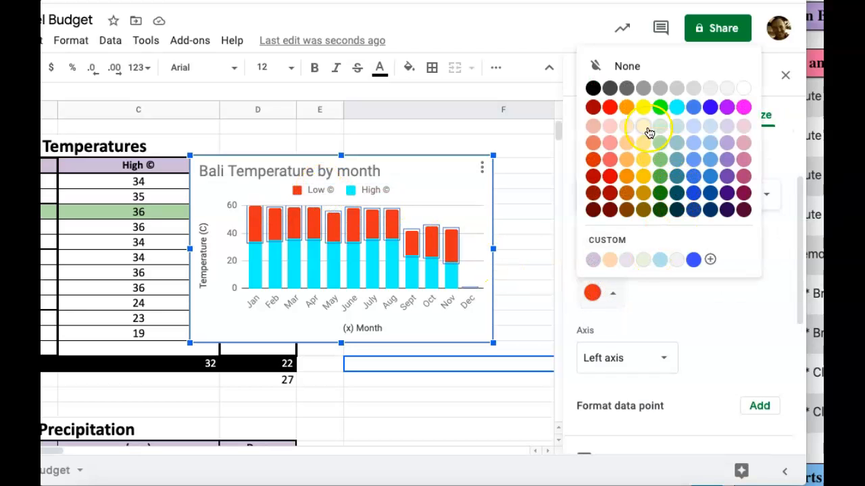
click(744, 160)
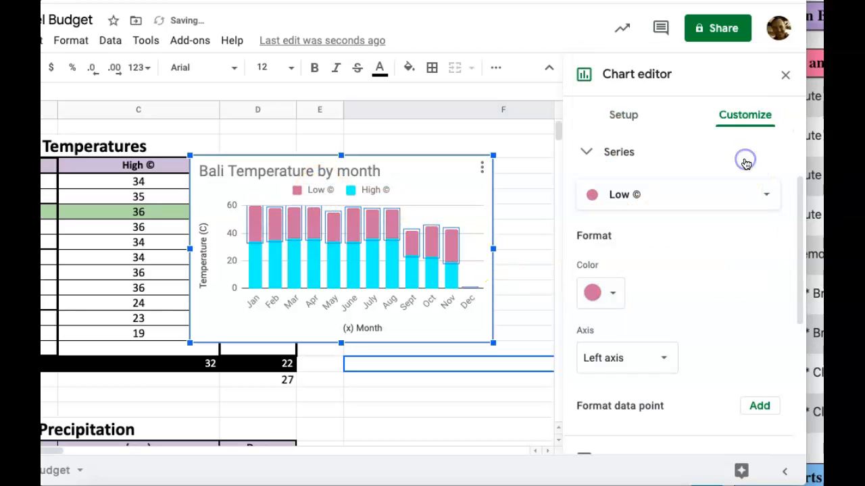
click(691, 286)
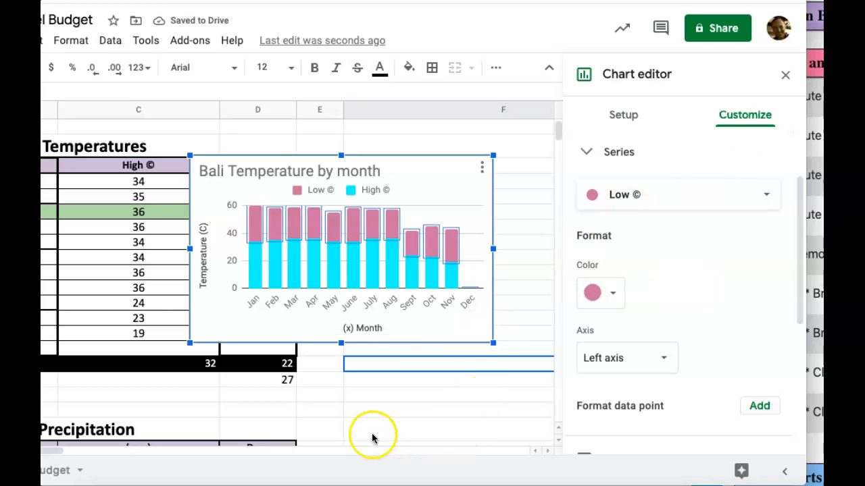
Close the chart editor and move the temperature chart into column F, beside the temperature table and clear of its data
drag(428, 199, 485, 220)
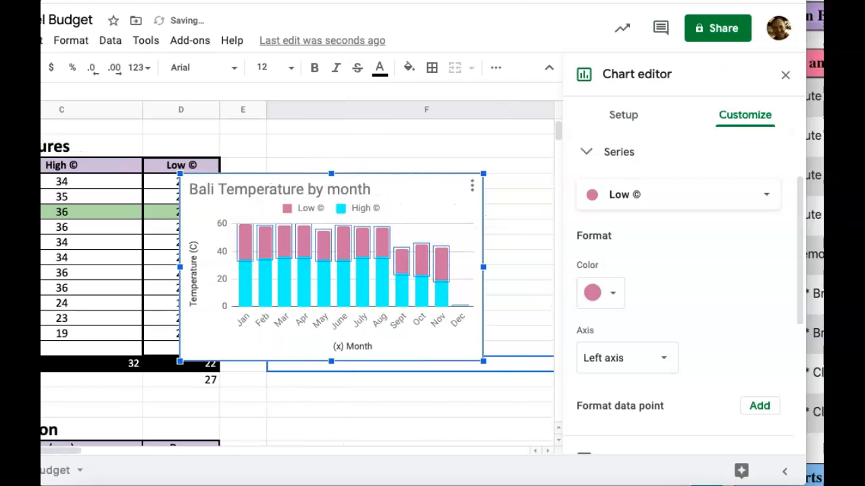
click(783, 75)
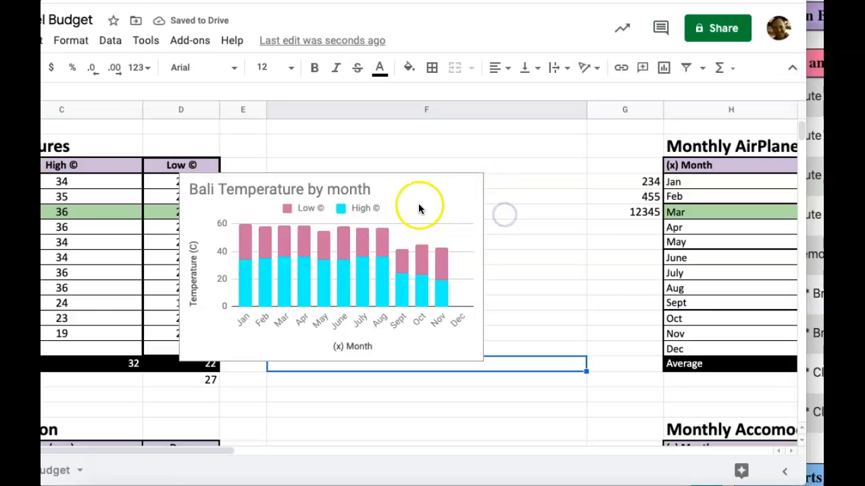
click(328, 264)
drag(329, 264, 430, 259)
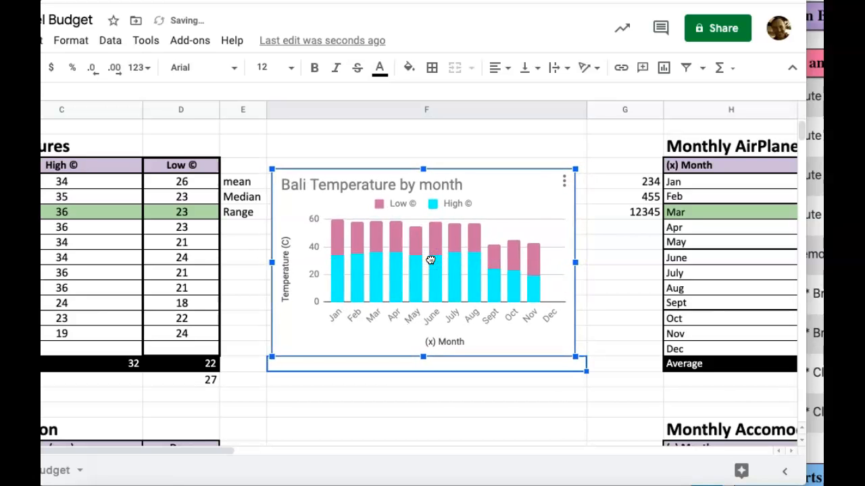
Download the Bali temperature chart as a PNG image
click(564, 181)
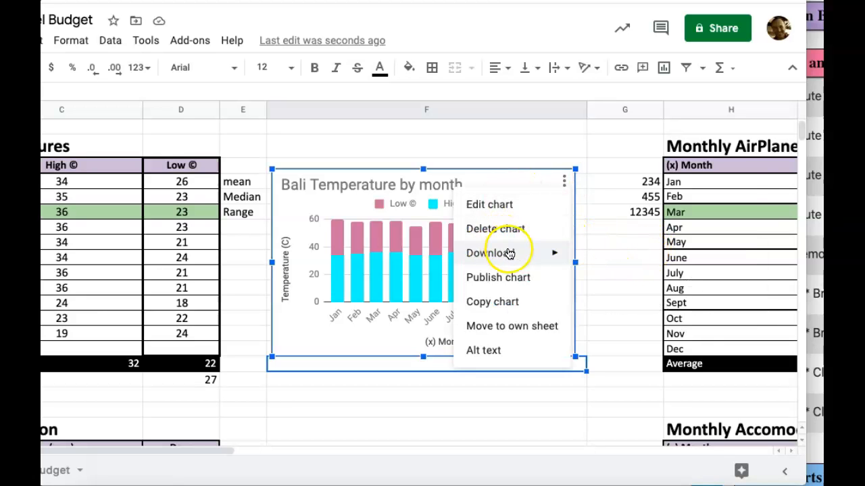
mouse_move(506, 253)
click(652, 265)
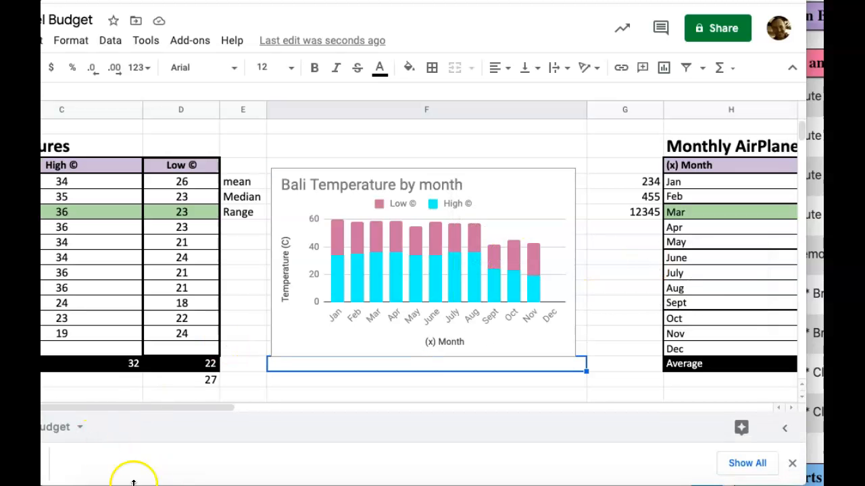
Open the downloaded chart PNG to view it, and close it along with the BEST BALI TEMPS.png preview
click(44, 472)
click(307, 427)
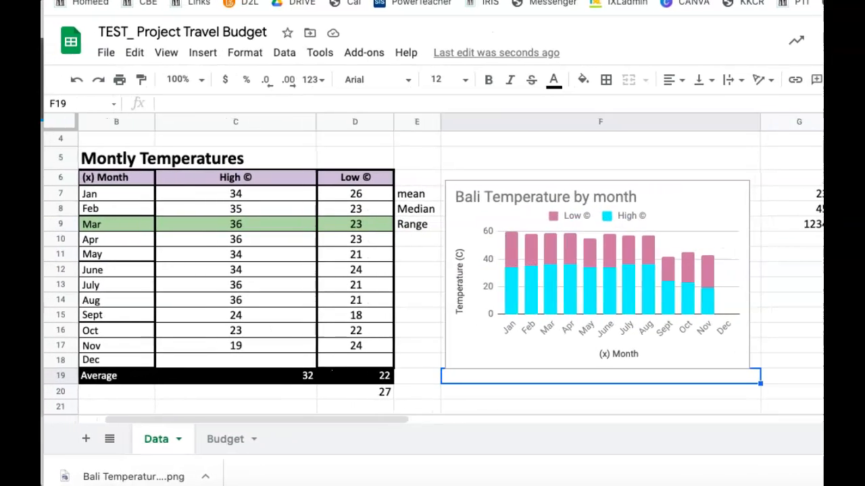
click(118, 476)
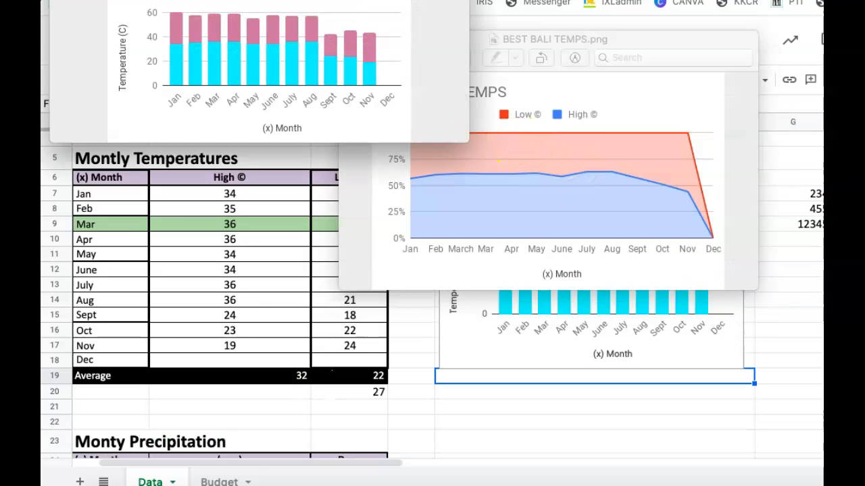
drag(357, 0, 540, 53)
click(224, 52)
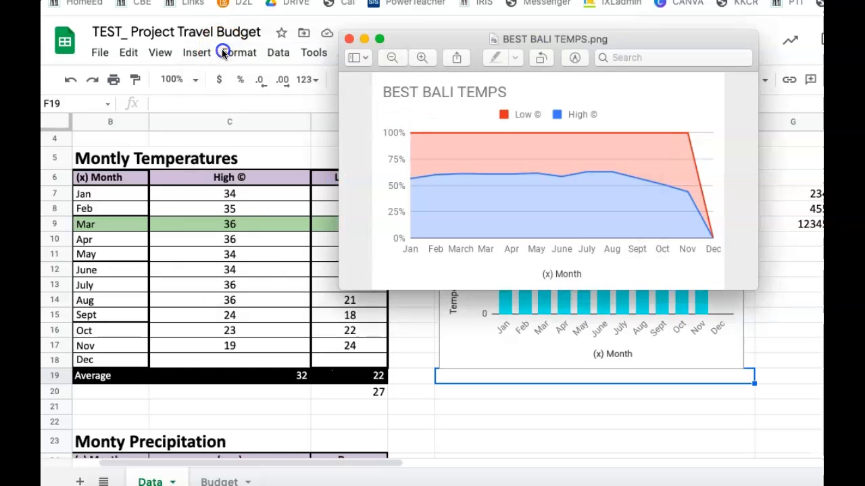
click(348, 39)
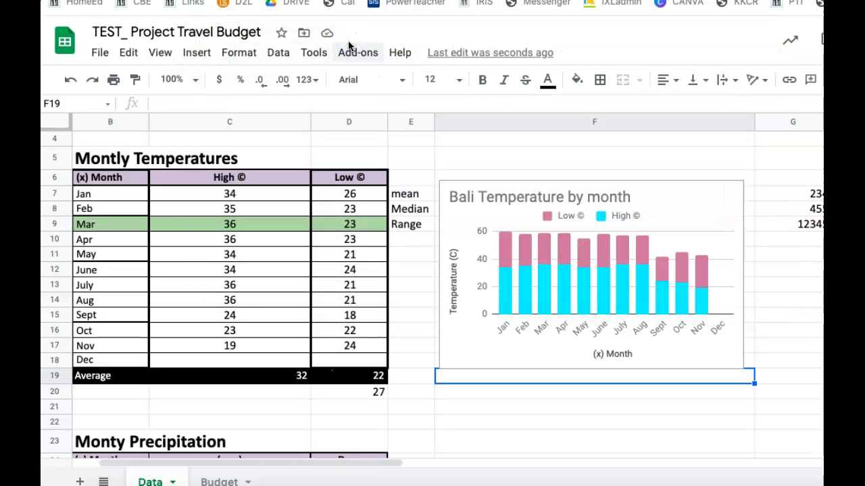